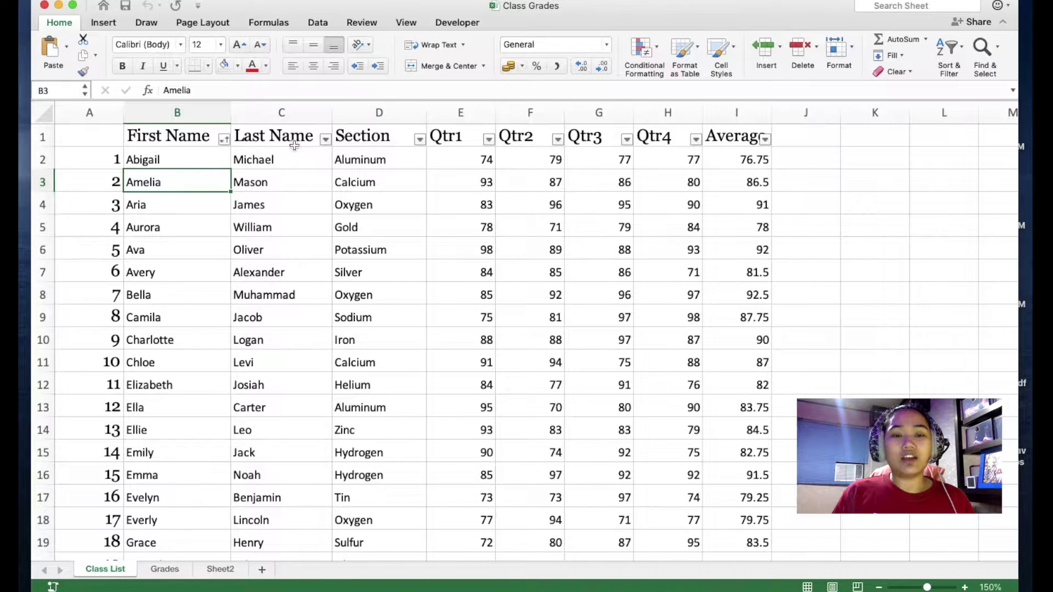
pyautogui.click(371, 122)
pyautogui.click(364, 182)
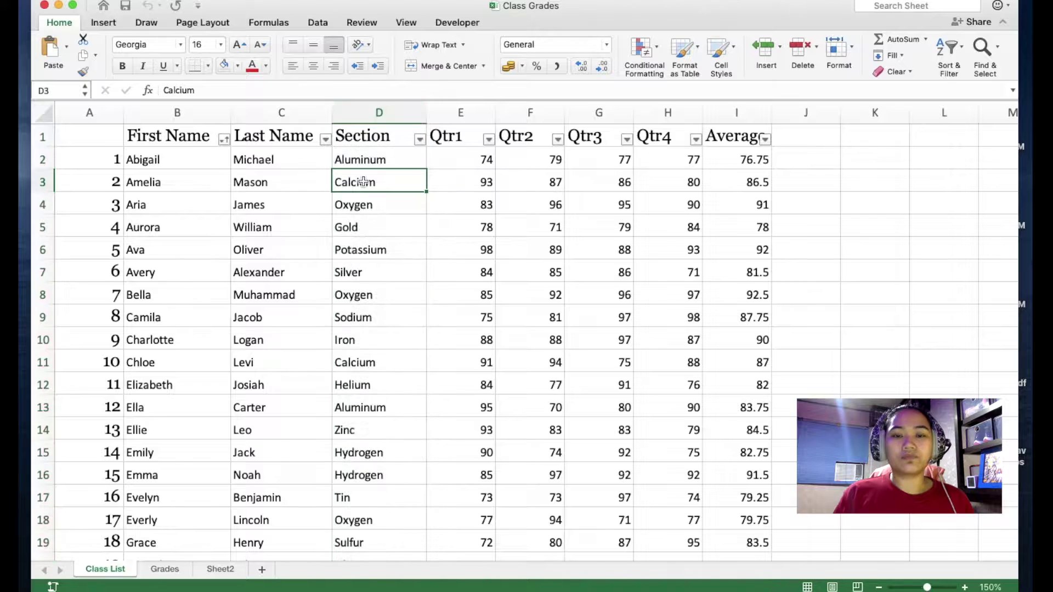
pyautogui.click(253, 130)
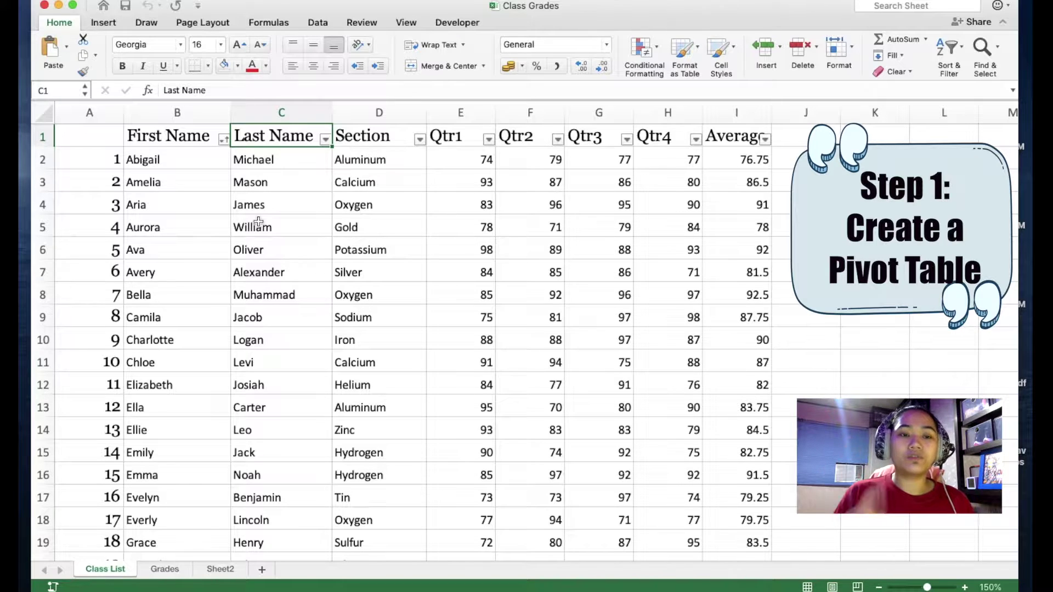
# Delete the unlabeled numbering column A from the Class List sheet.
pyautogui.click(91, 113)
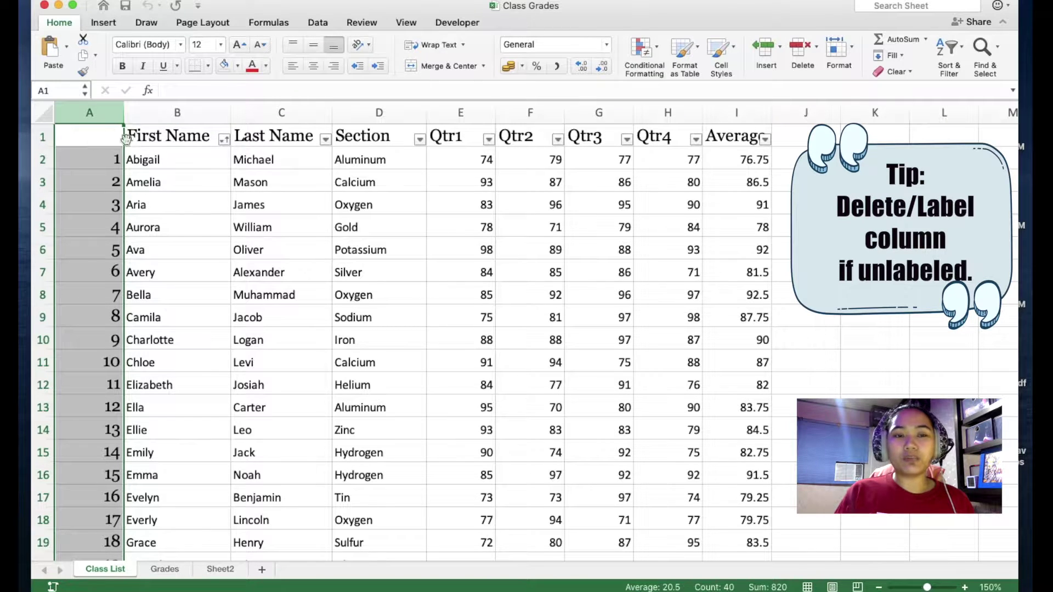
pyautogui.click(149, 127)
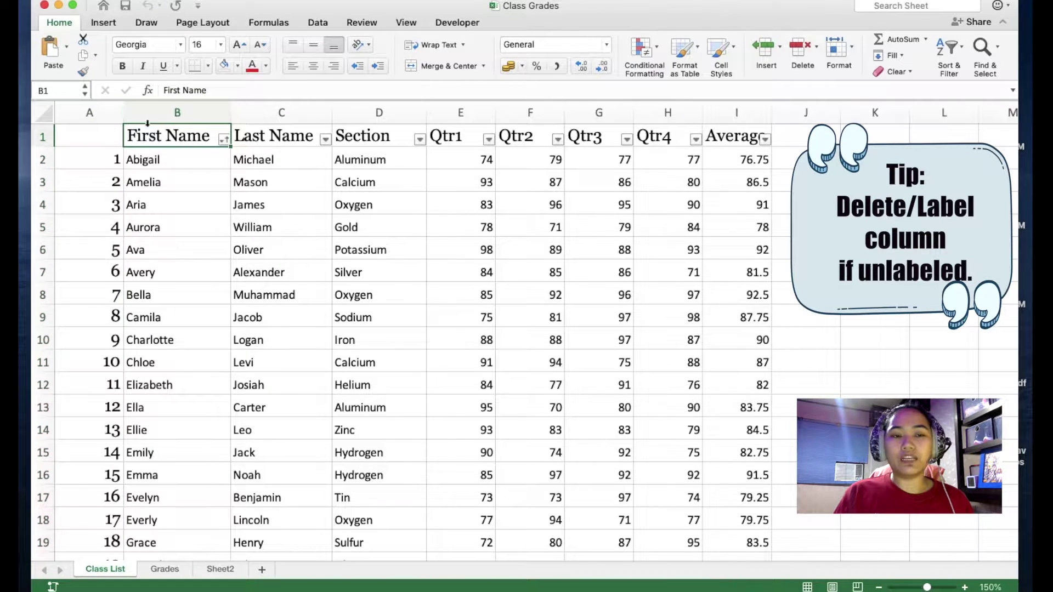
pyautogui.click(94, 140)
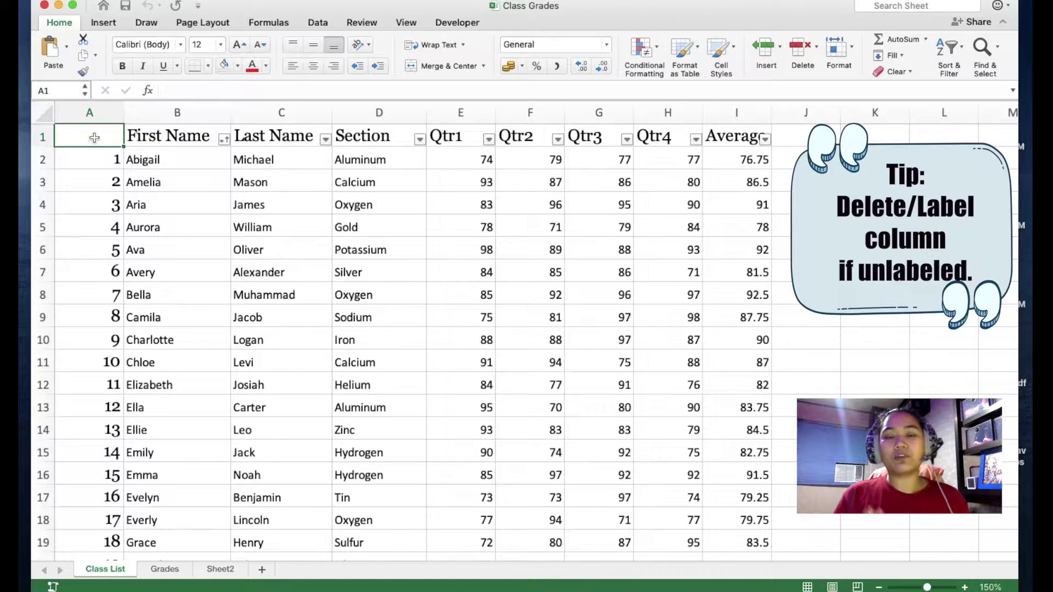
pyautogui.click(92, 106)
pyautogui.rightClick(93, 106)
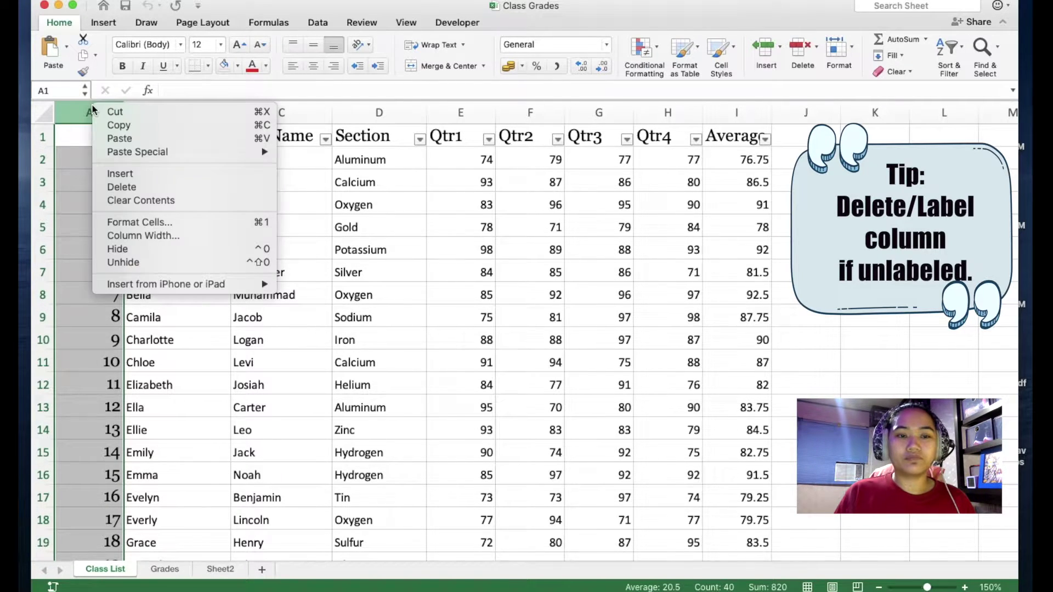
pyautogui.click(112, 188)
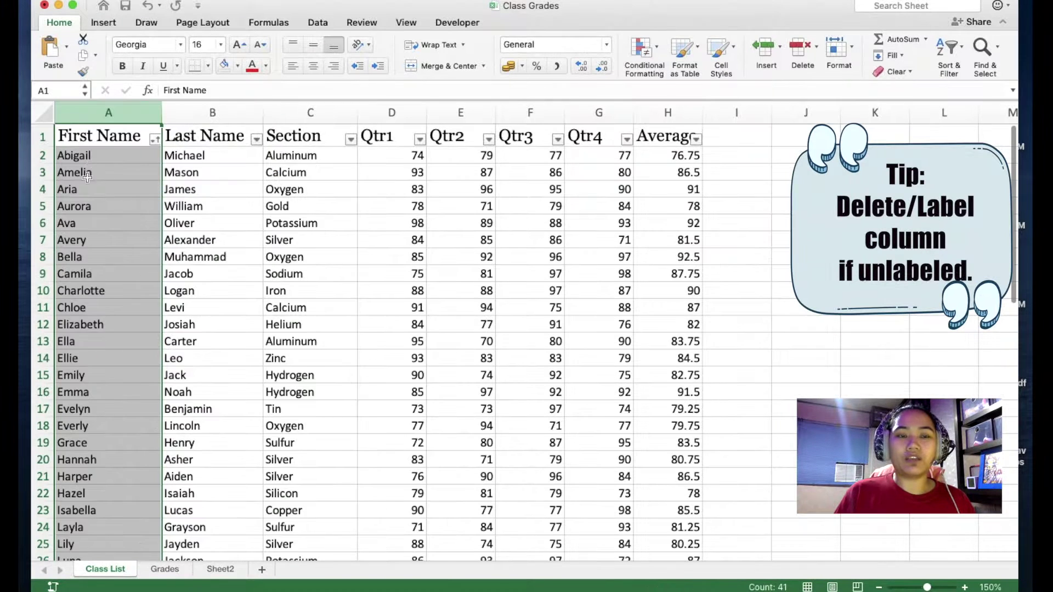
# Create a PivotTable on a new worksheet using the Class List range A1:H41 as its source.
pyautogui.click(280, 209)
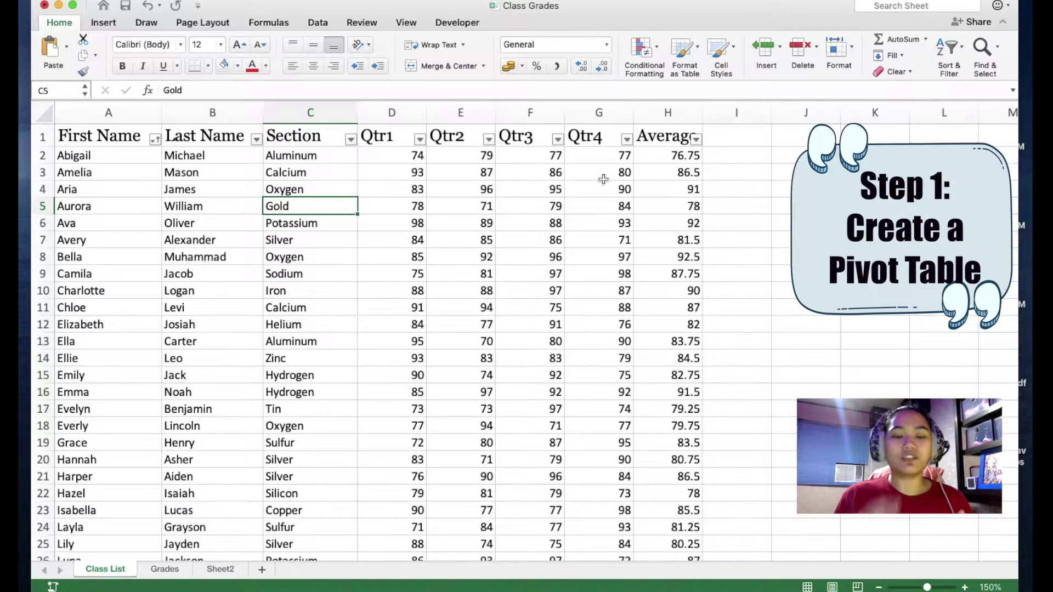
pyautogui.click(128, 135)
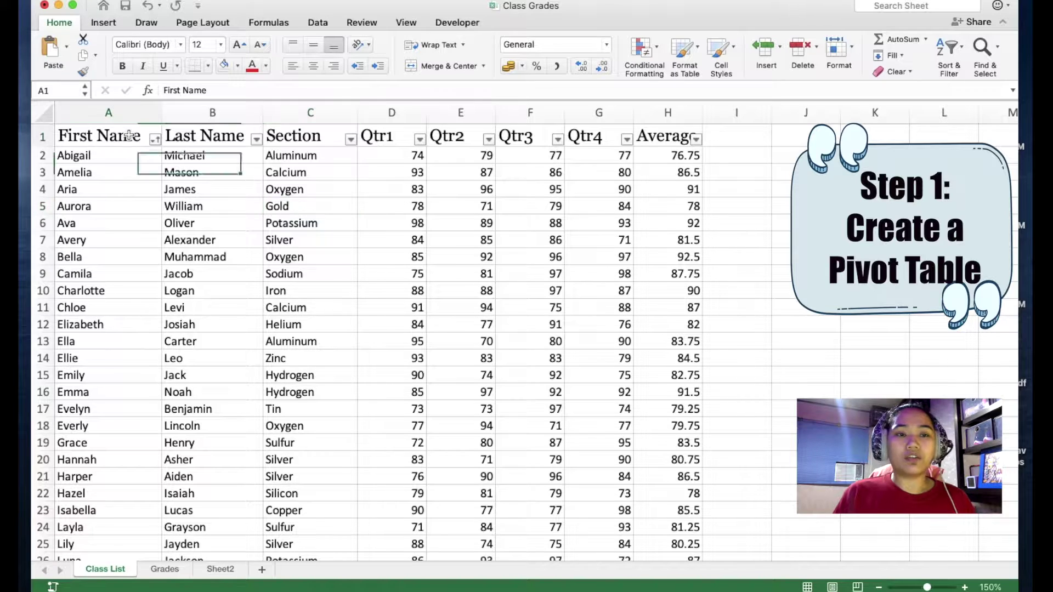
pyautogui.click(98, 27)
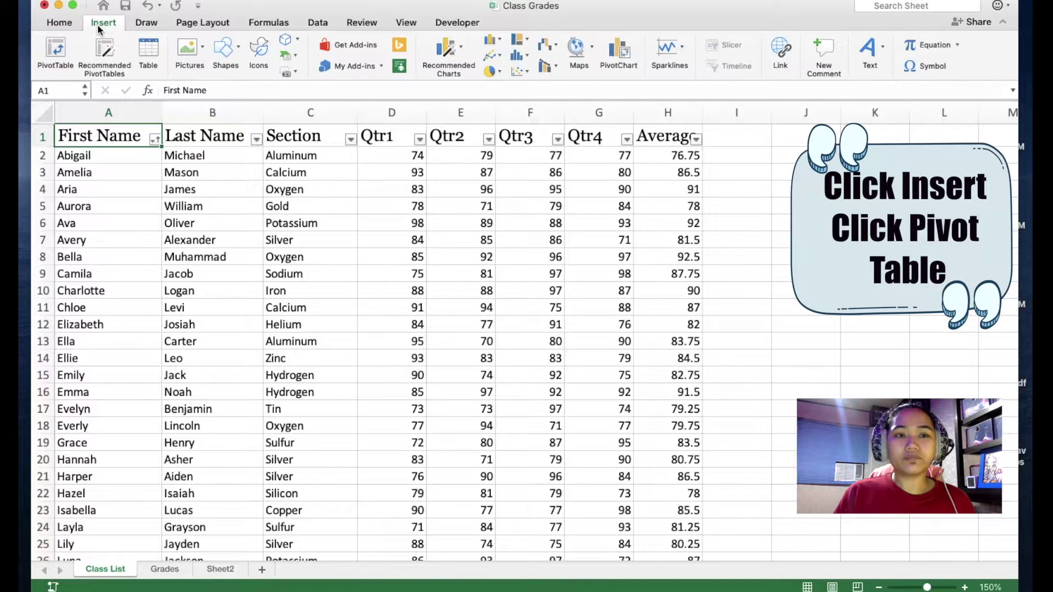
pyautogui.click(57, 49)
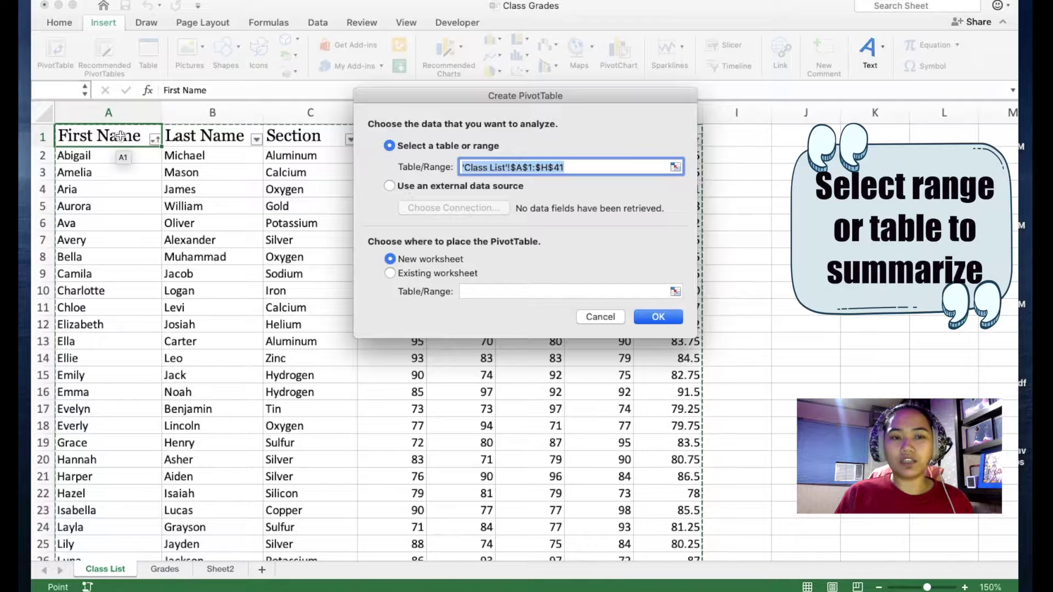
pyautogui.moveTo(119, 136); pyautogui.dragTo(494, 584)
pyautogui.scroll(5, 207, 337)
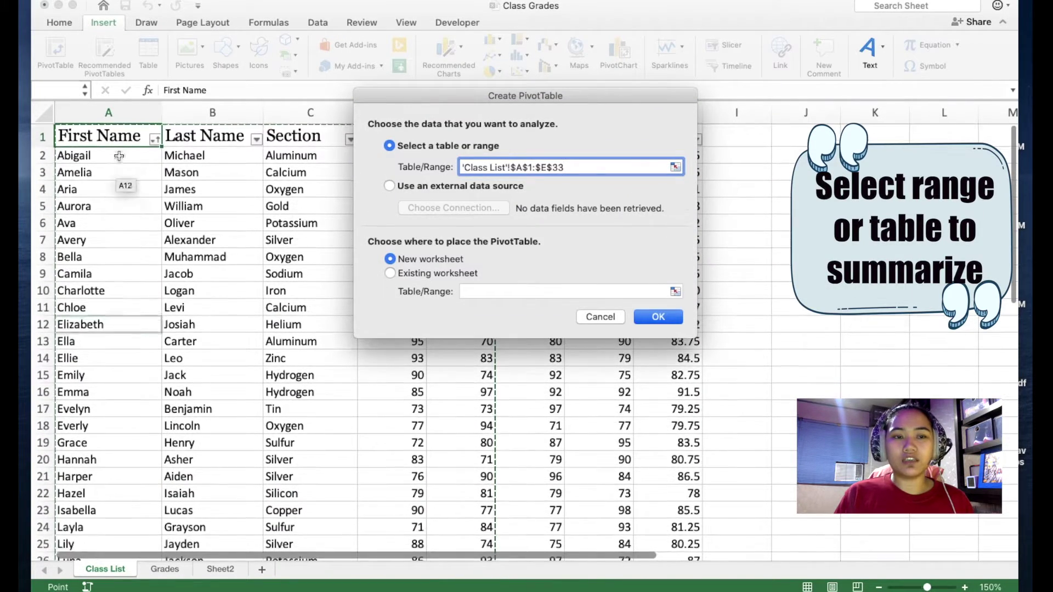
pyautogui.click(121, 137)
pyautogui.press('super+shift+Down')
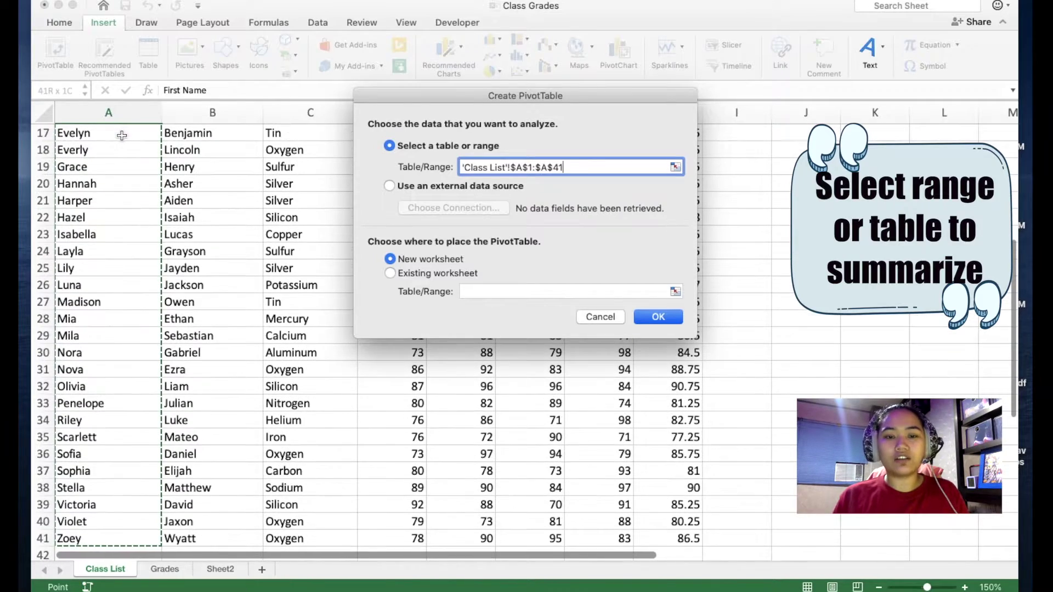
pyautogui.press('super+shift+Right')
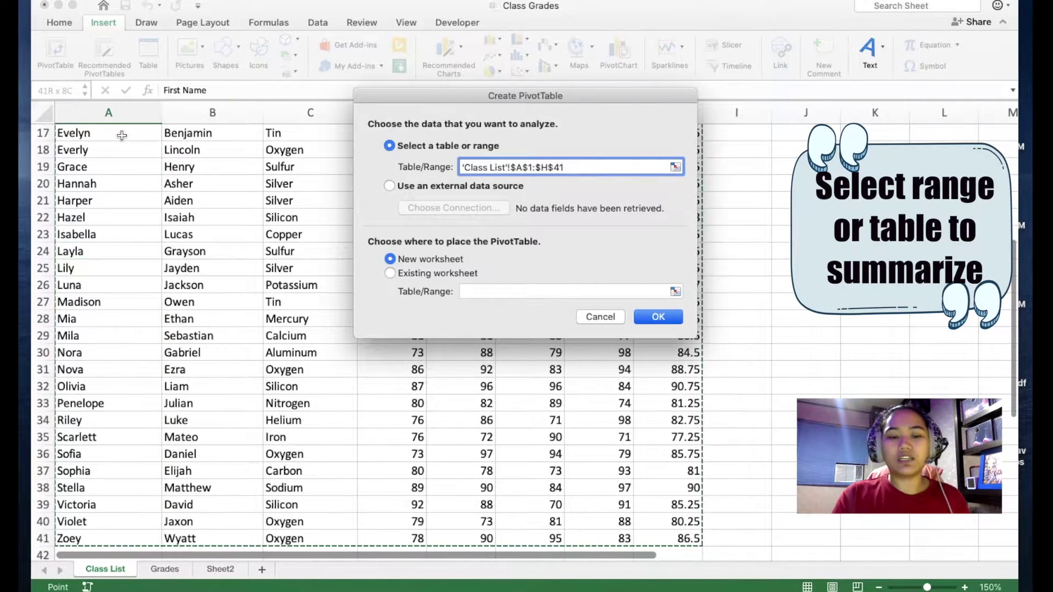
pyautogui.scroll(8, 122, 135)
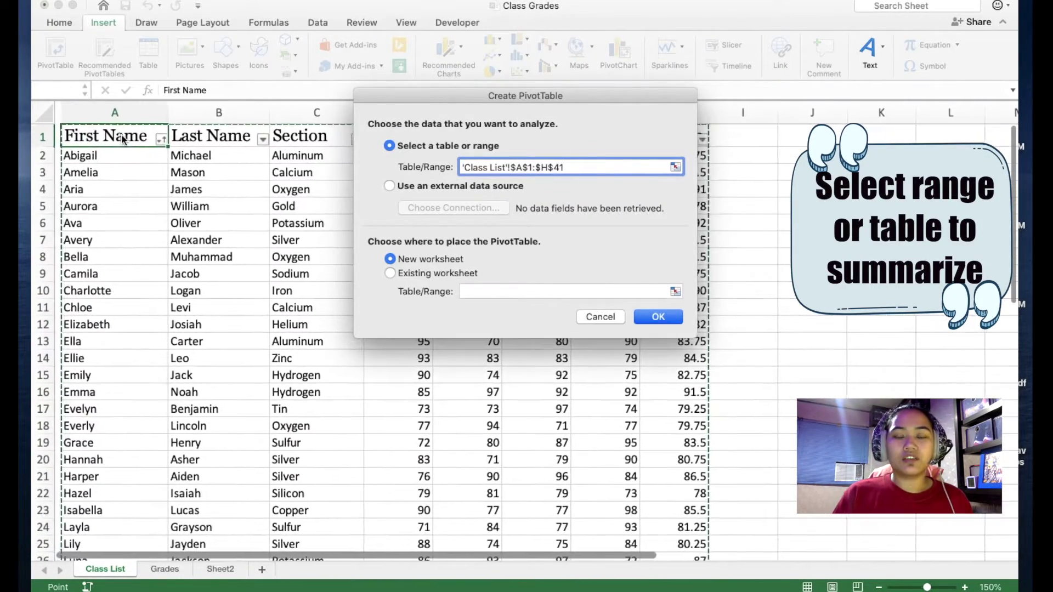
pyautogui.hscroll(1, 124, 135)
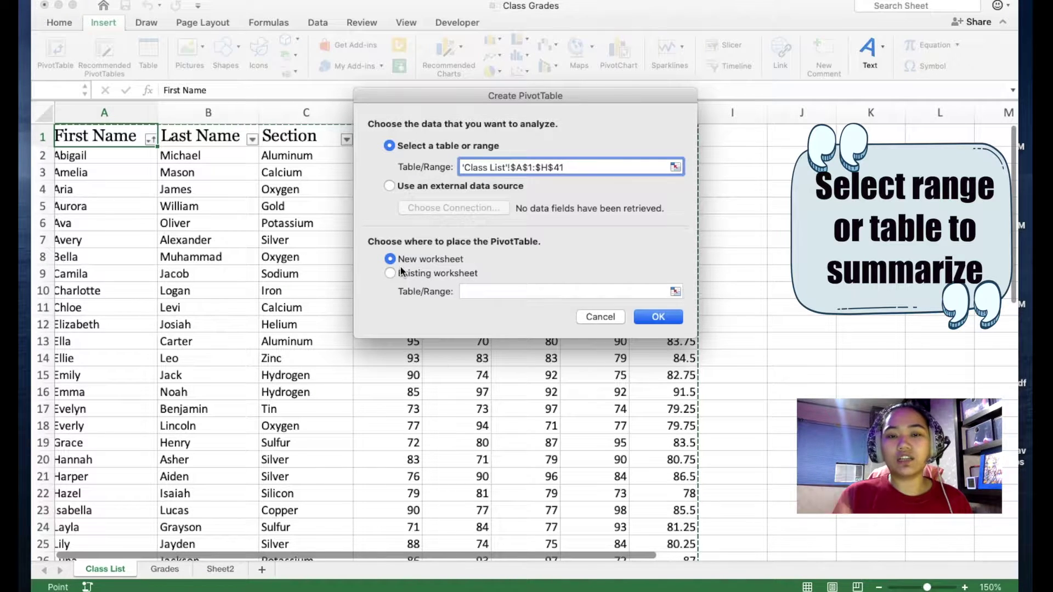
pyautogui.click(646, 318)
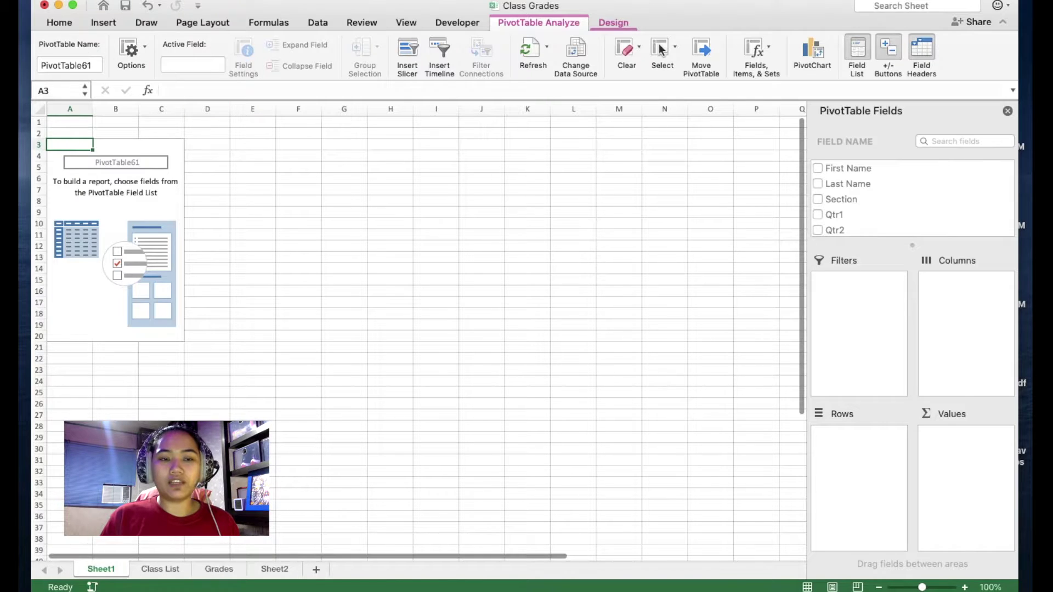
# Rename the new PivotTable worksheet as Pivot.
pyautogui.doubleClick(103, 569)
pyautogui.write('P')
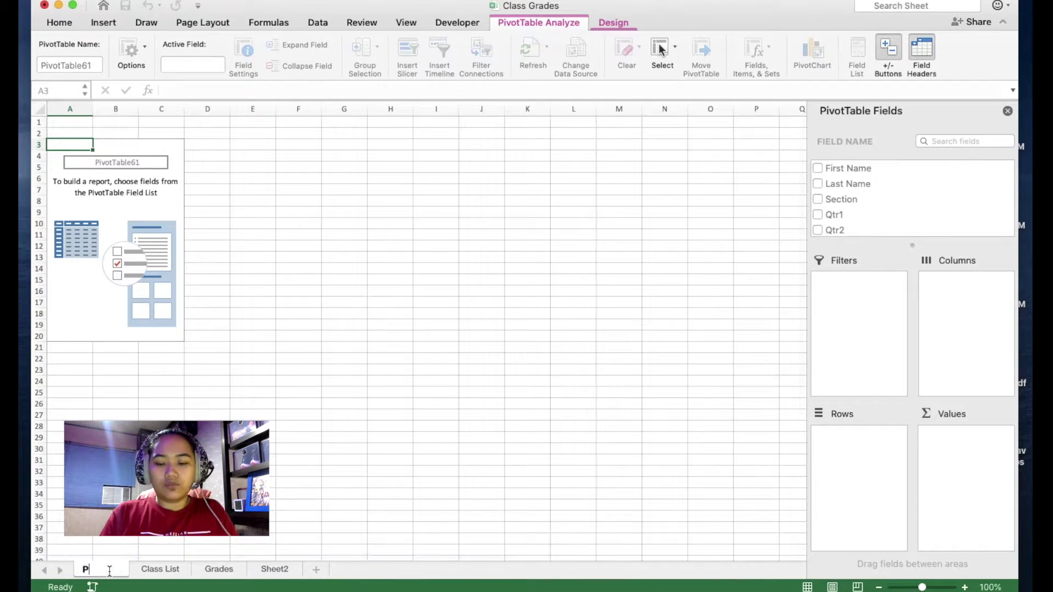
pyautogui.write('ivot')
pyautogui.press('Return')
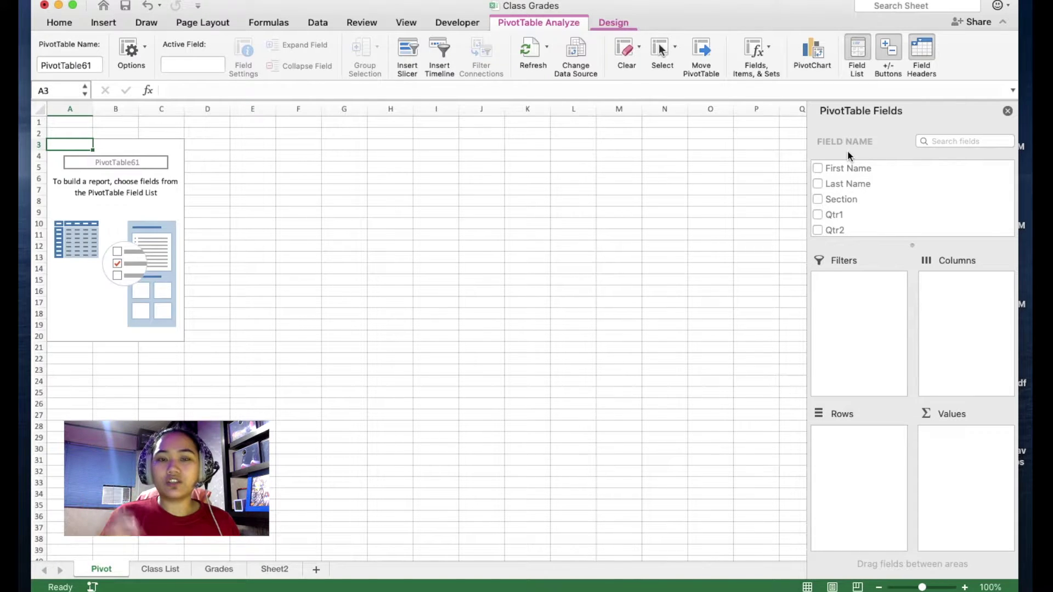
# Set Section as the PivotTable's filter field and add First Name and Last Name as row fields.
pyautogui.click(832, 199)
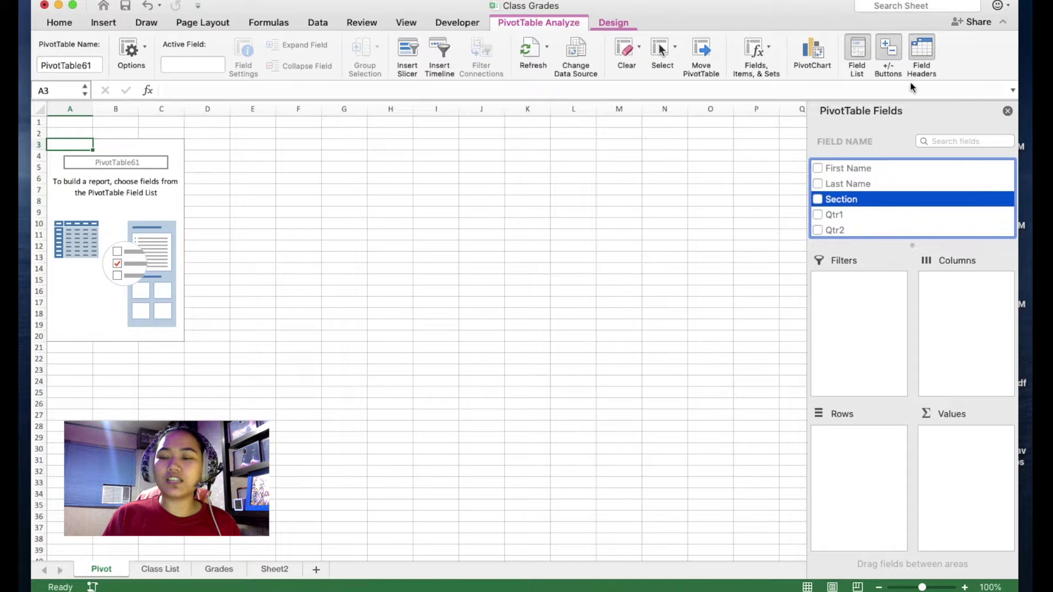
pyautogui.moveTo(838, 204); pyautogui.dragTo(847, 289)
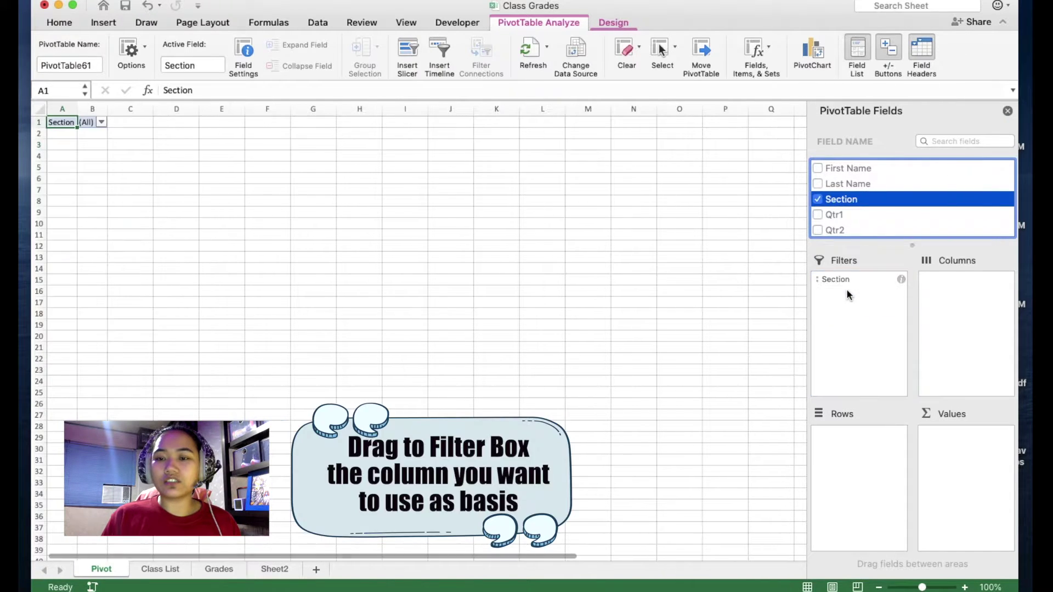
pyautogui.click(854, 168)
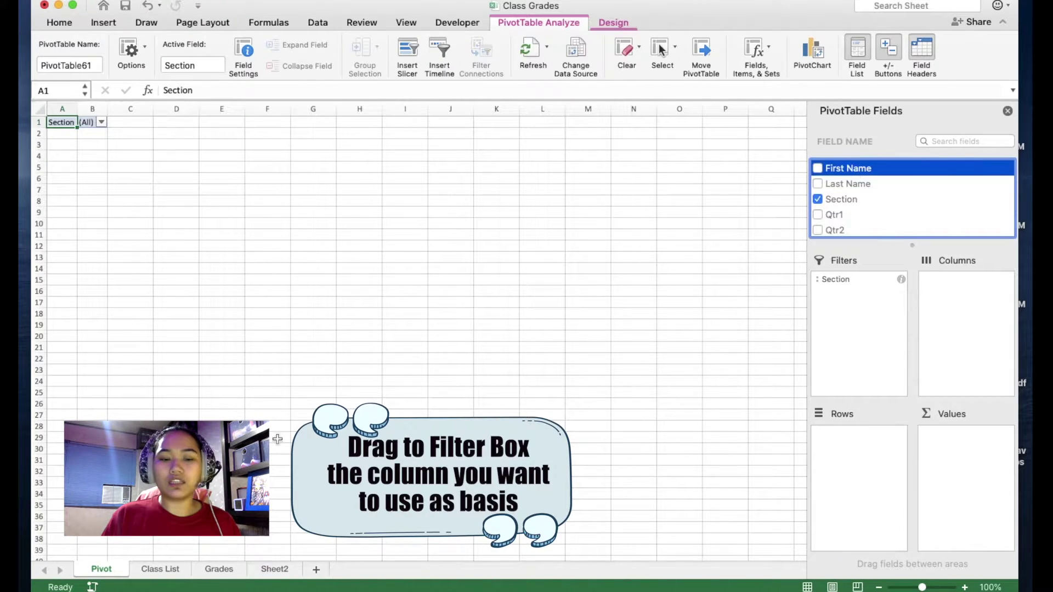
pyautogui.click(175, 575)
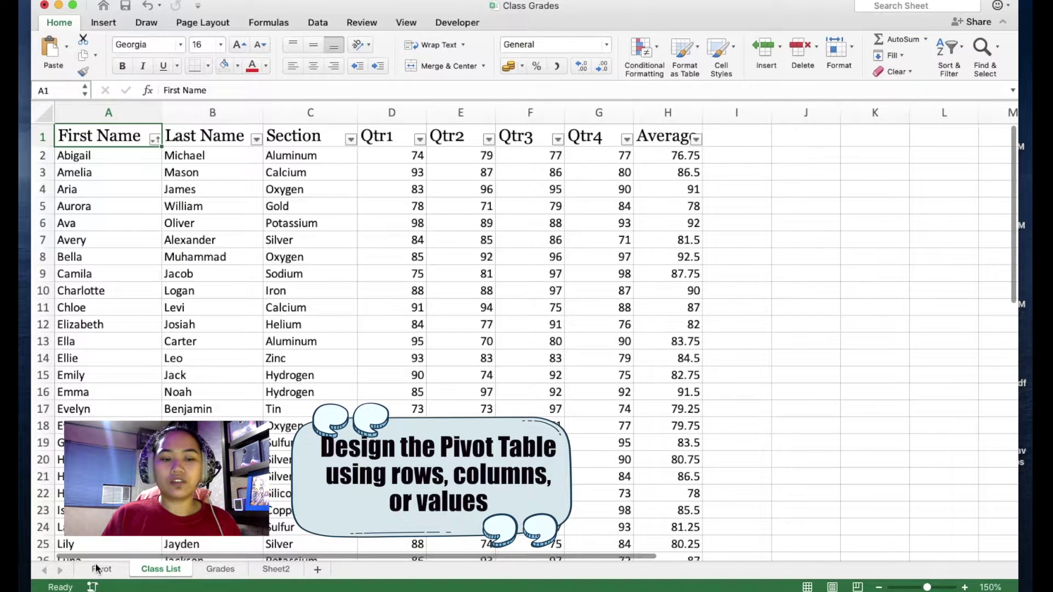
pyautogui.click(96, 569)
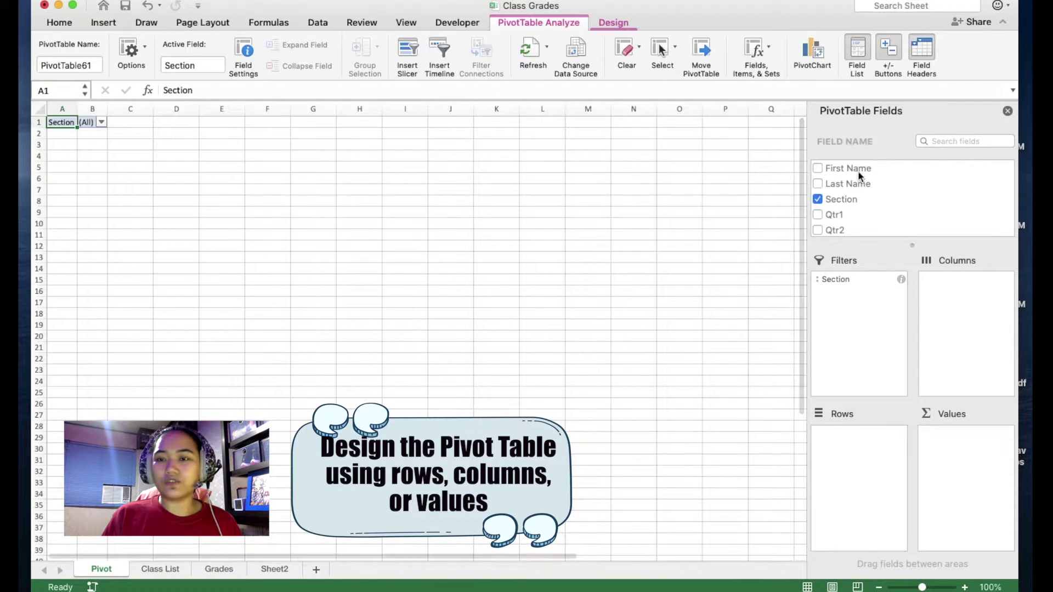
pyautogui.moveTo(858, 174); pyautogui.dragTo(859, 467)
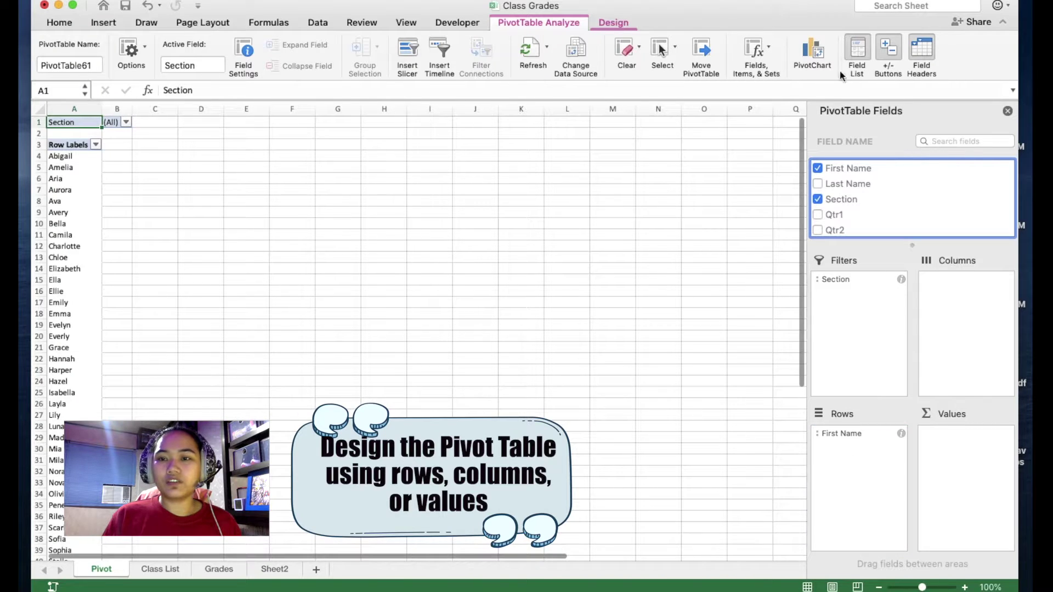
pyautogui.moveTo(836, 186); pyautogui.dragTo(864, 469)
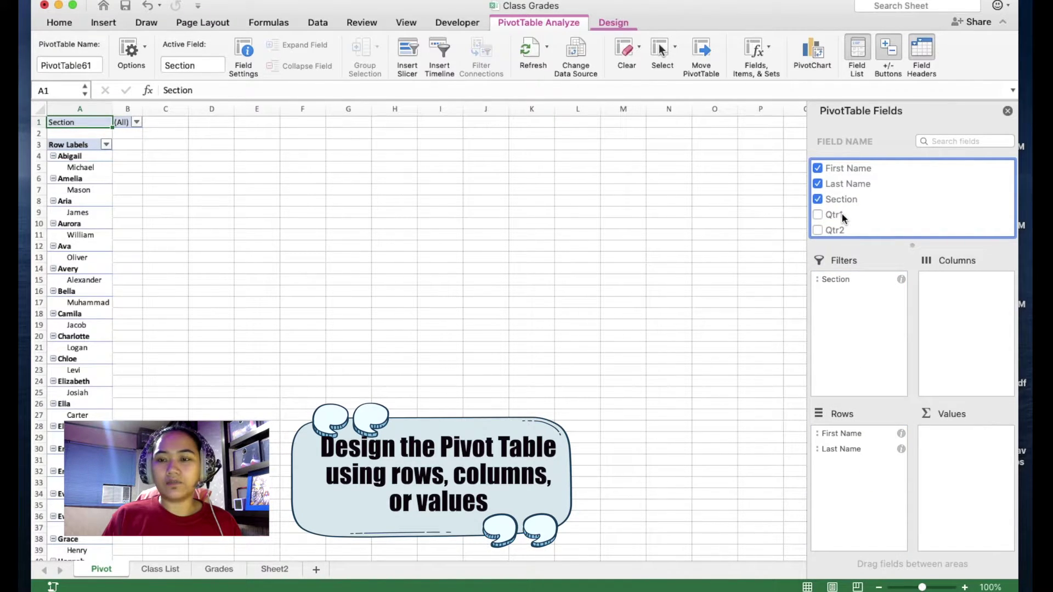
# Add Qtr1, Qtr2, Qtr3, Qtr4 and Average as row fields below Last Name.
pyautogui.moveTo(841, 214); pyautogui.dragTo(876, 490)
pyautogui.moveTo(845, 230); pyautogui.dragTo(868, 524)
pyautogui.scroll(-2, 877, 227)
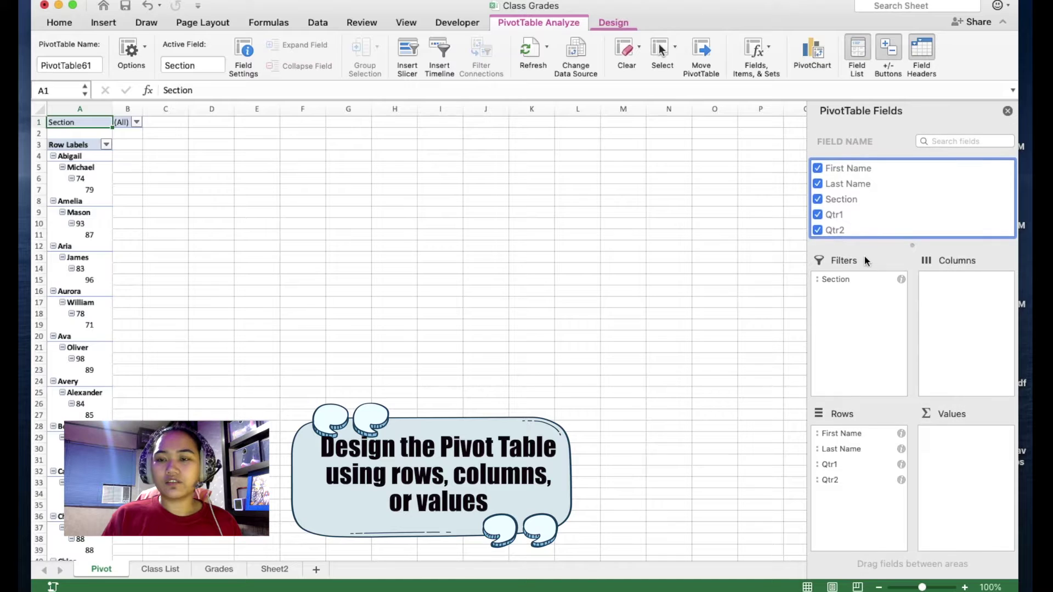
pyautogui.scroll(-1, 869, 213)
pyautogui.moveTo(850, 199); pyautogui.dragTo(852, 507)
pyautogui.moveTo(834, 213); pyautogui.dragTo(882, 517)
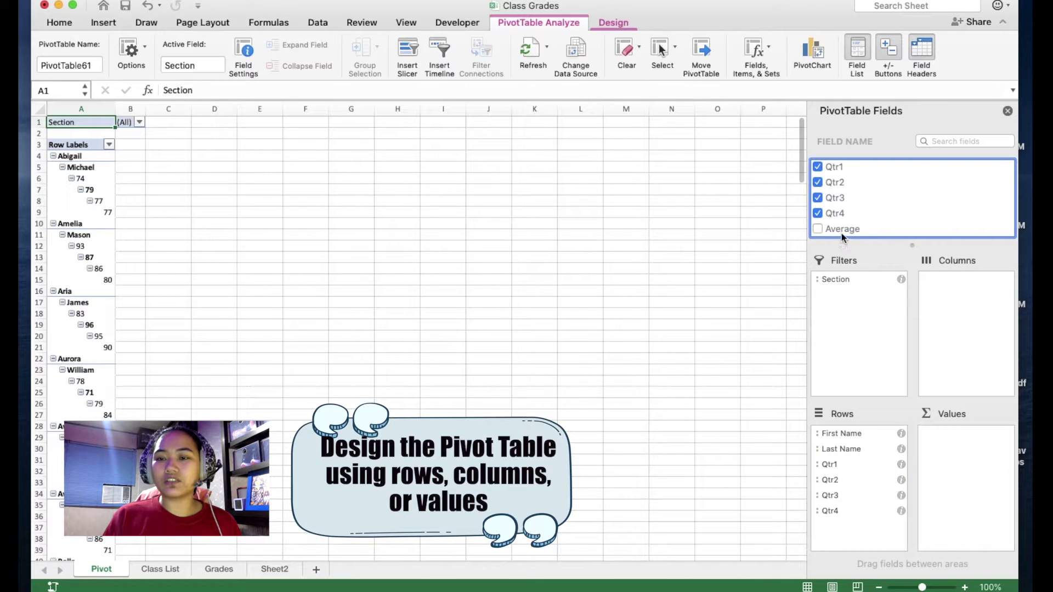
pyautogui.moveTo(842, 230); pyautogui.dragTo(864, 539)
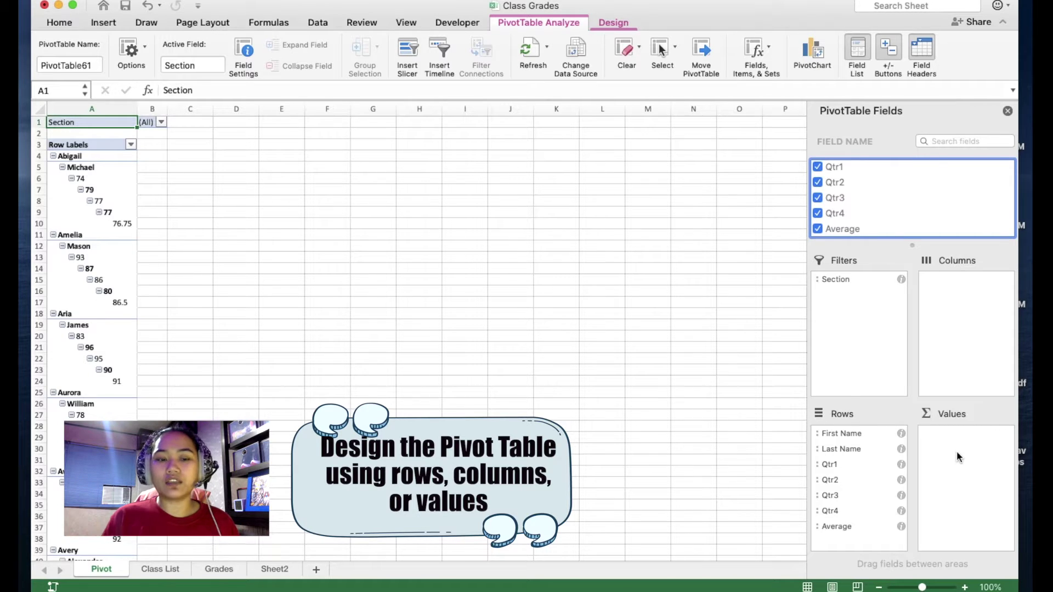
# Change the PivotTable's report layout to tabular form so each row field has its own column.
pyautogui.click(153, 570)
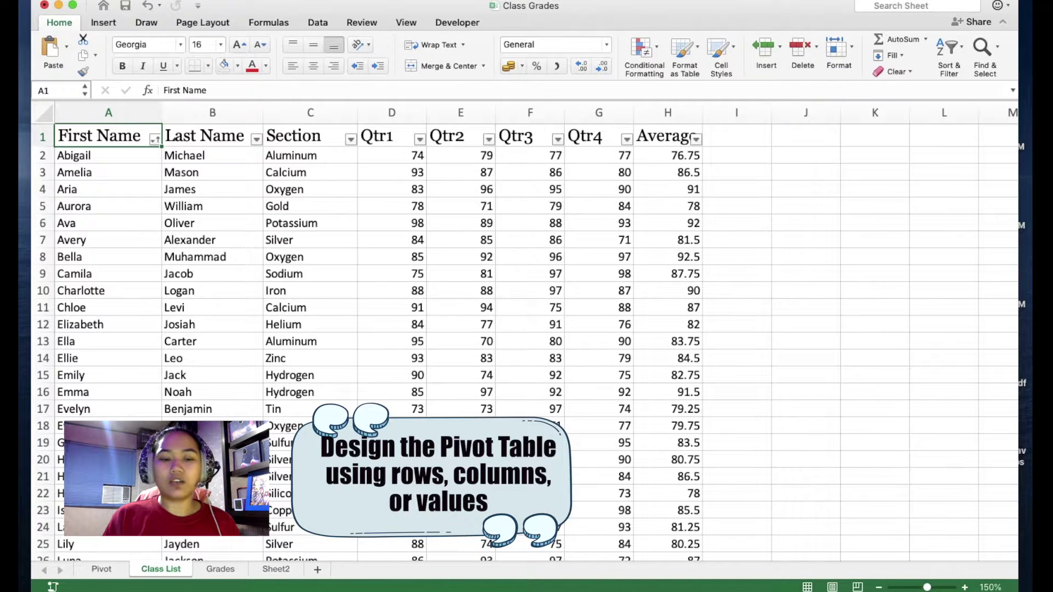
pyautogui.click(100, 570)
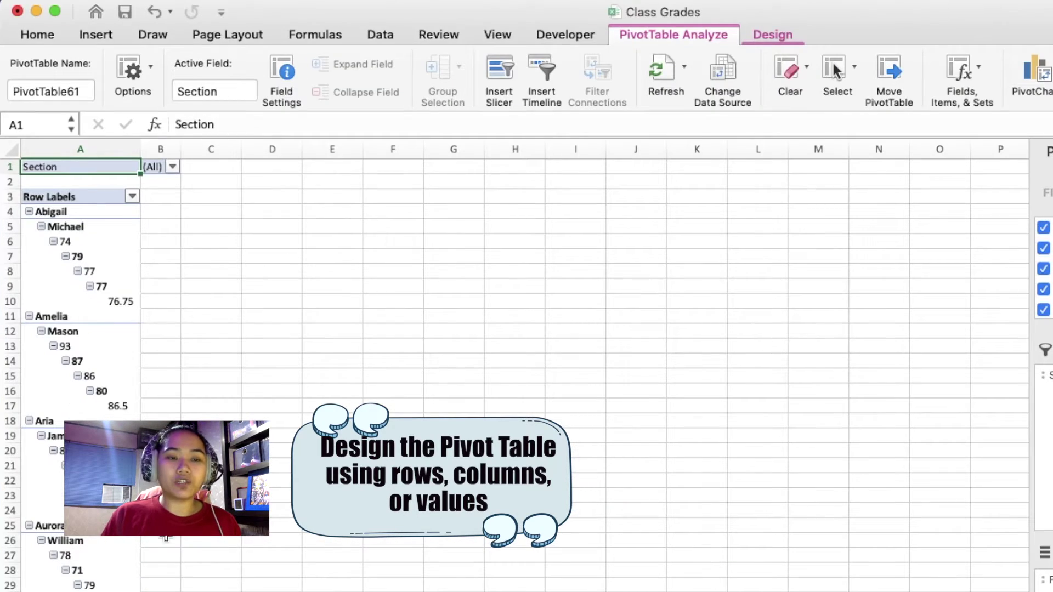
pyautogui.click(761, 35)
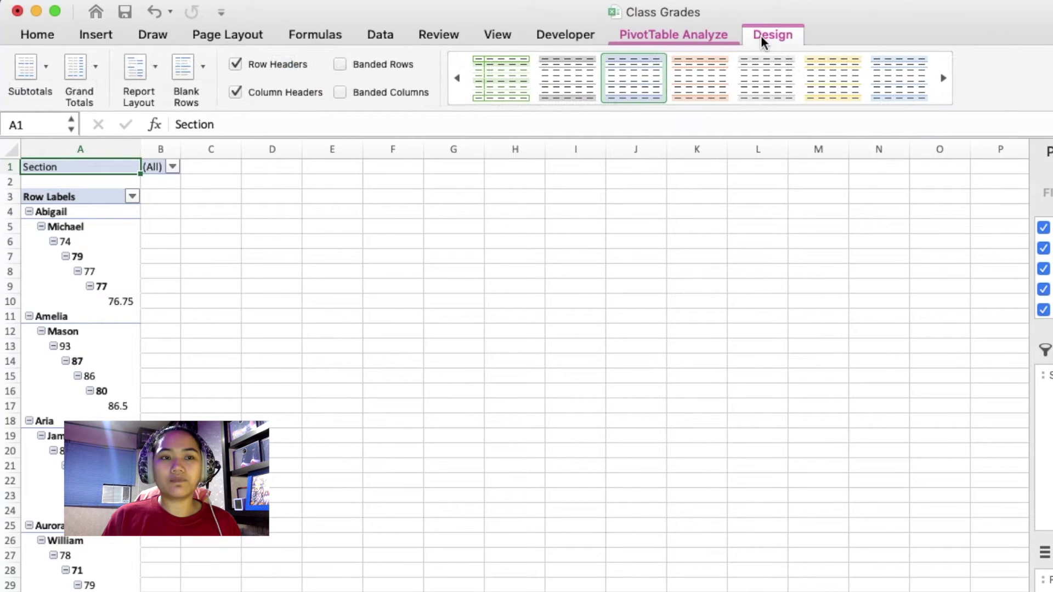
pyautogui.click(154, 65)
pyautogui.click(178, 144)
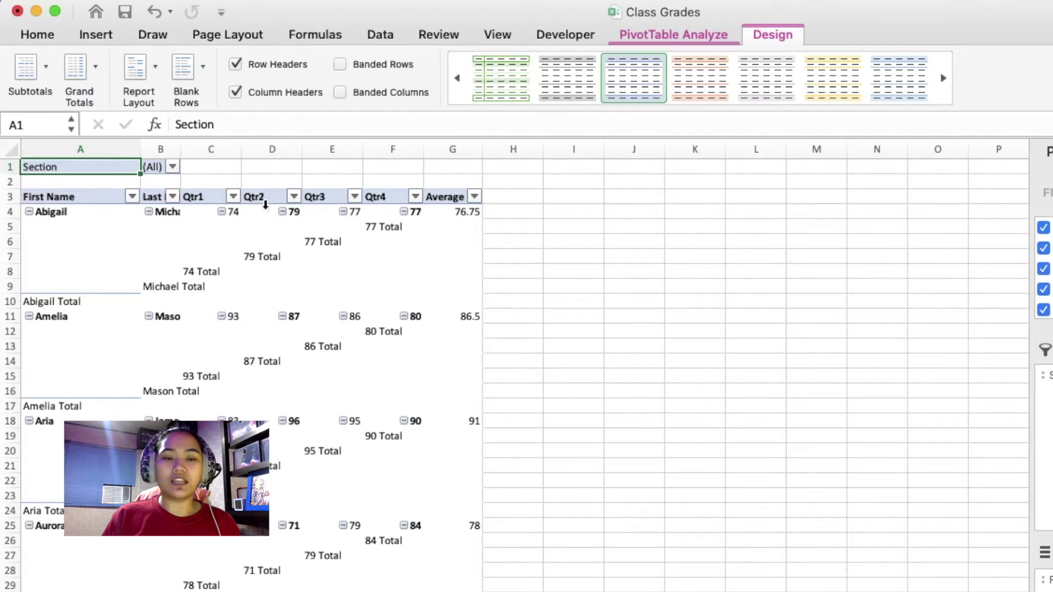
pyautogui.scroll(-4, 265, 206)
pyautogui.scroll(4, 265, 206)
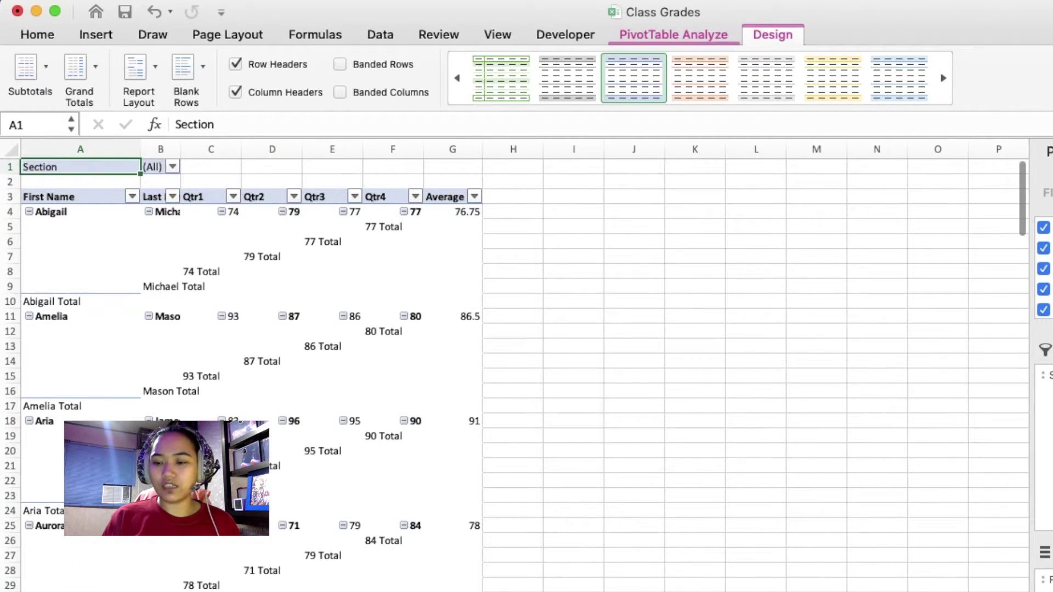
pyautogui.scroll(5, 516, 365)
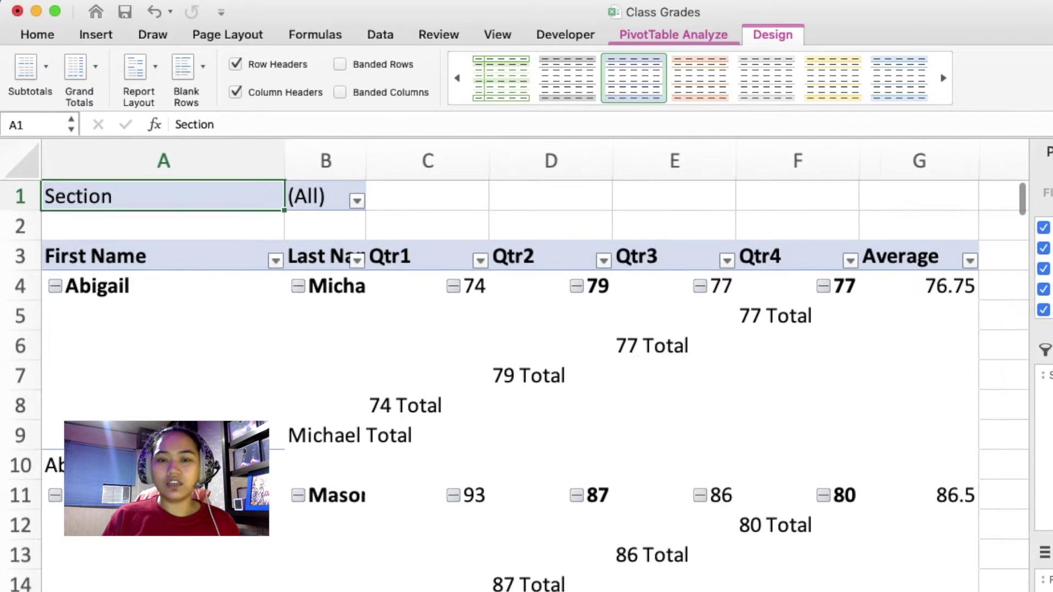
# Turn off all subtotals in the PivotTable so each student takes up a single row.
pyautogui.scroll(-3, 516, 366)
pyautogui.scroll(1, 515, 365)
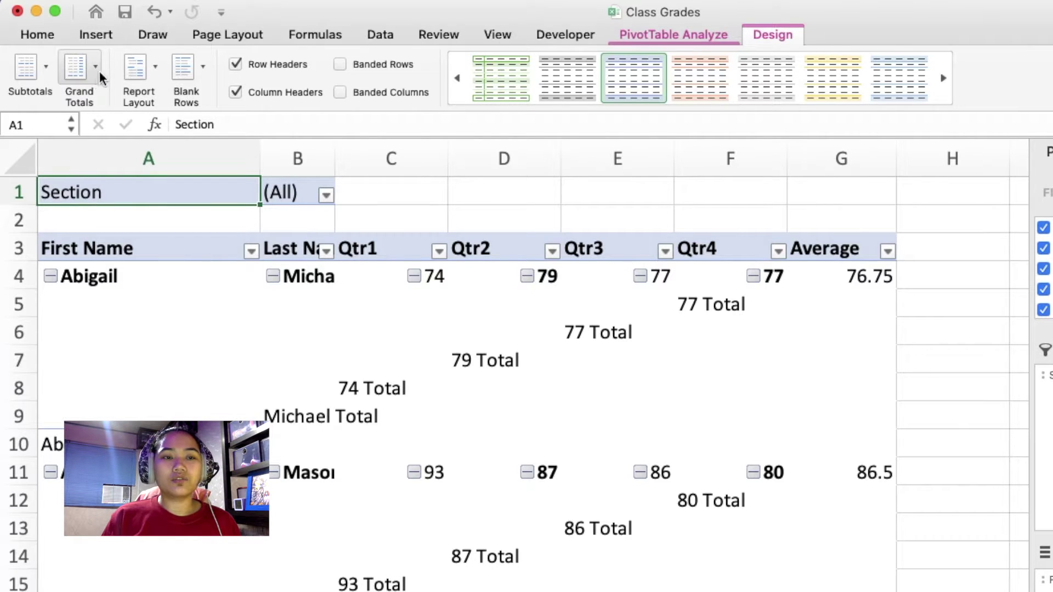
pyautogui.click(47, 69)
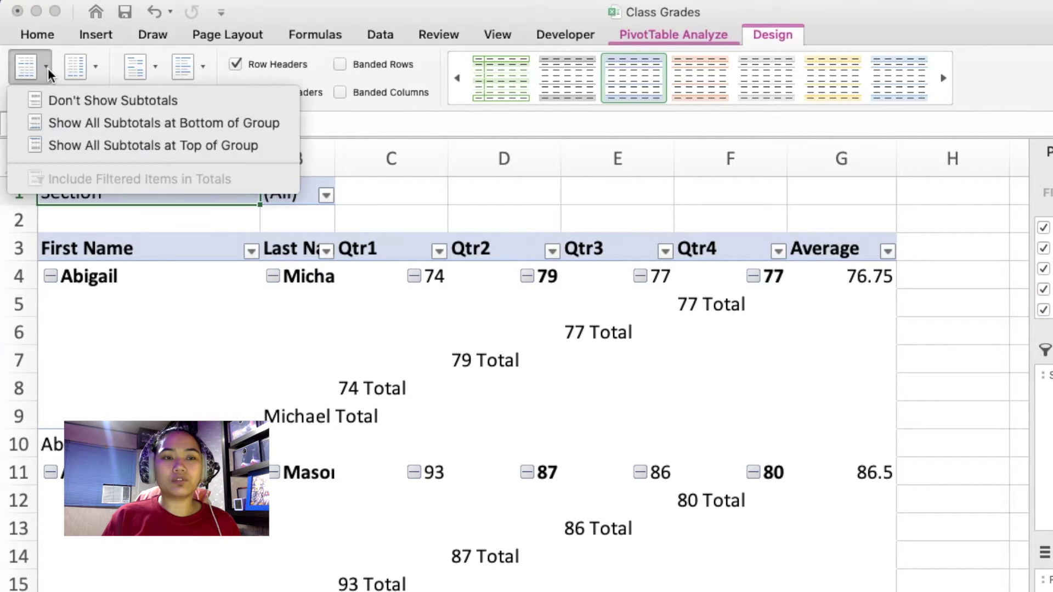
pyautogui.click(57, 101)
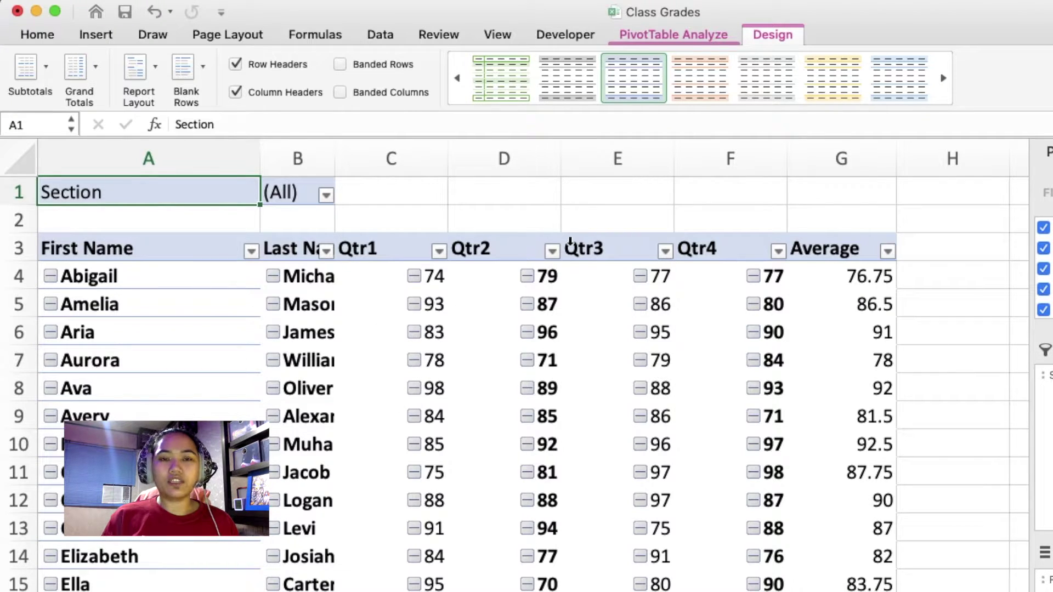
# Hide the PivotTable's expand/collapse (+/-) controls and compare its layout with the original class list.
pyautogui.click(674, 34)
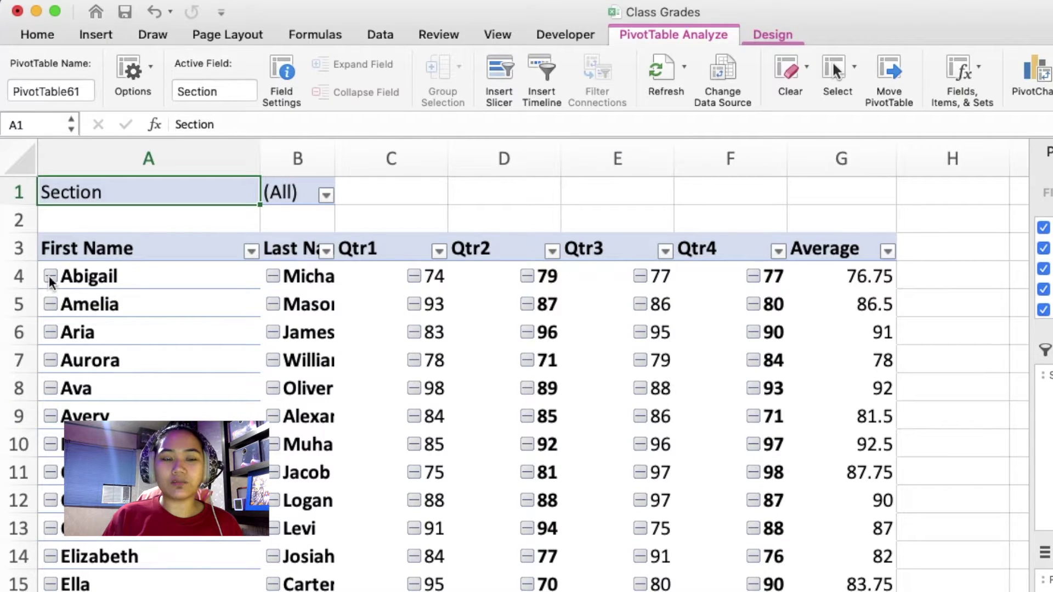
pyautogui.click(273, 279)
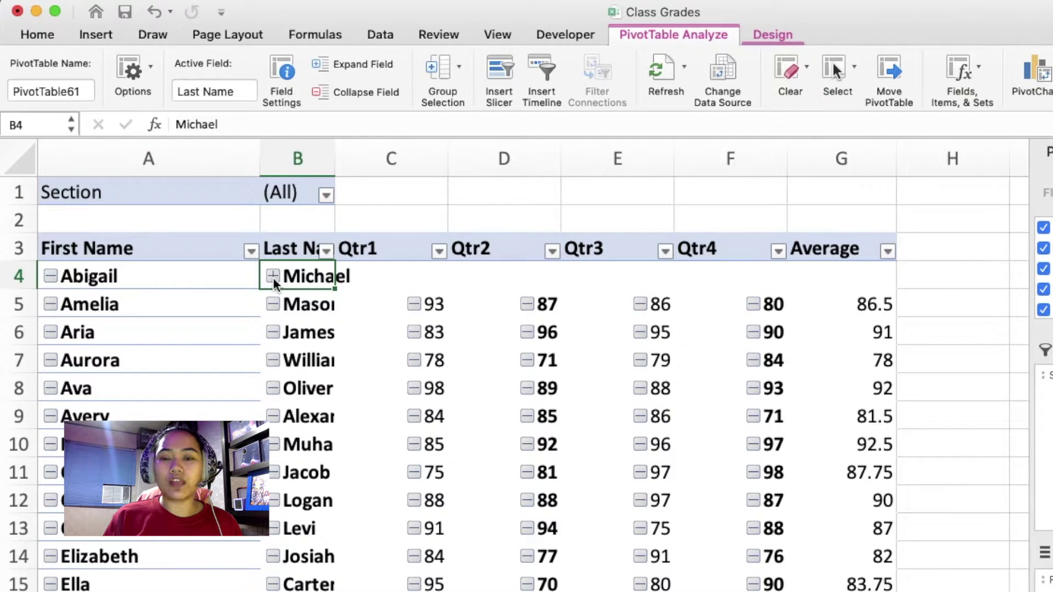
pyautogui.click(273, 276)
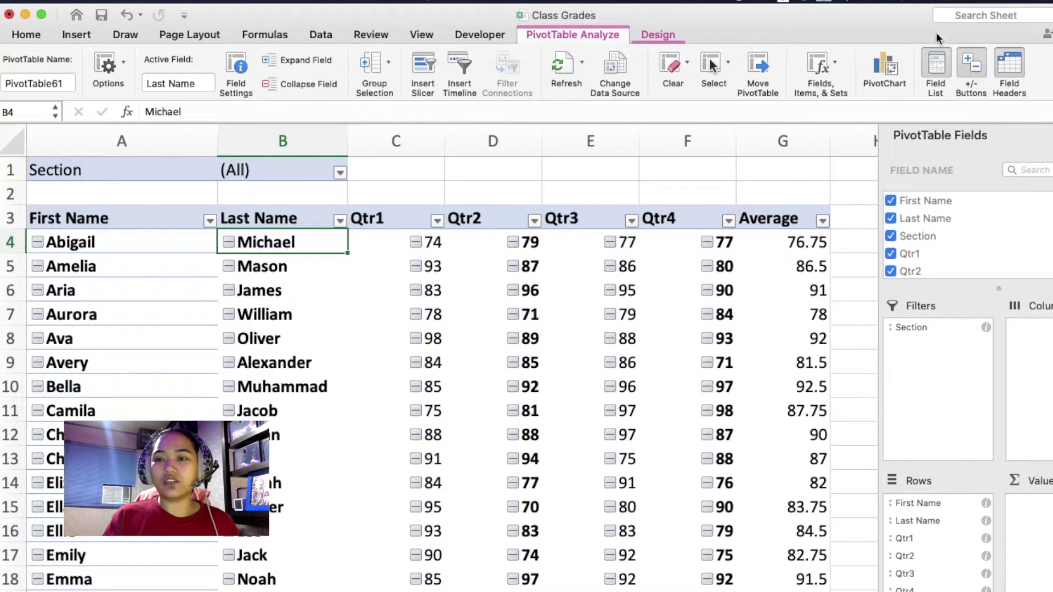
pyautogui.click(971, 71)
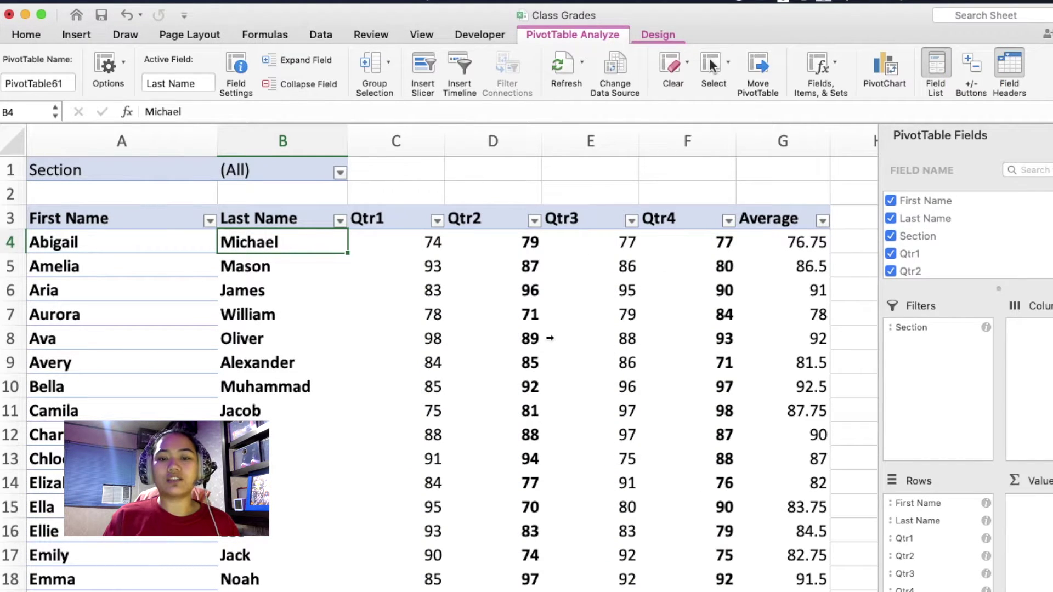
pyautogui.hotkey('ctrl', 'pagedown')
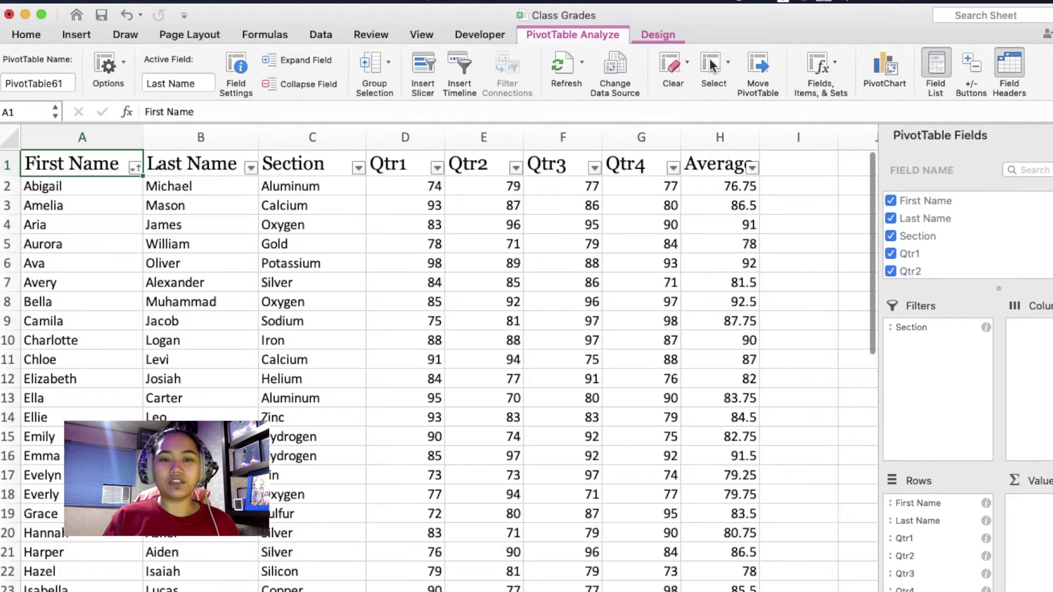
pyautogui.hotkey('ctrl', 'pageup')
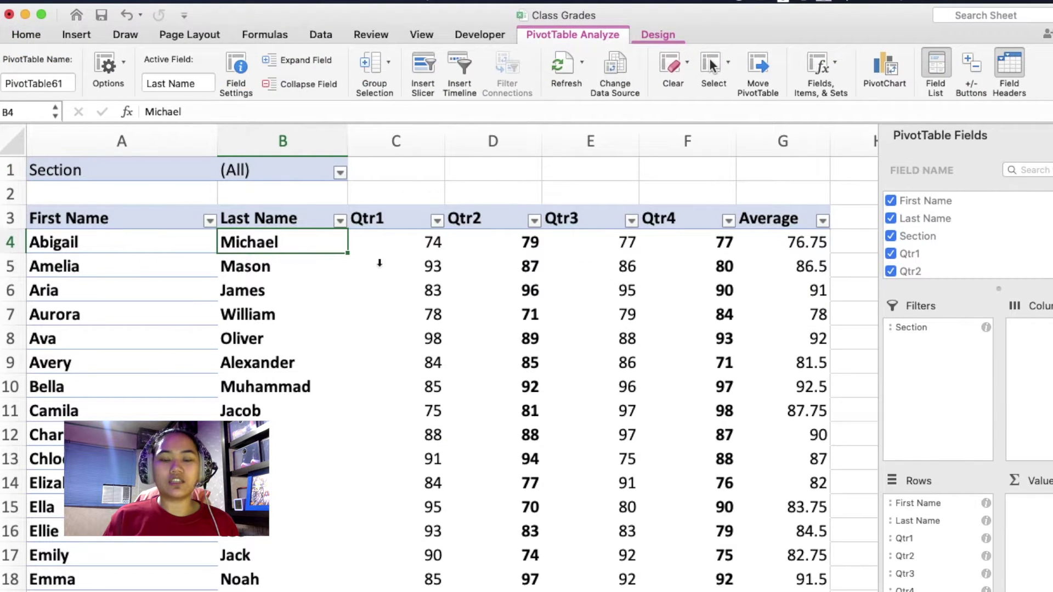
# Generate report filter pages for the Section field to create a separate worksheet for each section.
pyautogui.click(245, 181)
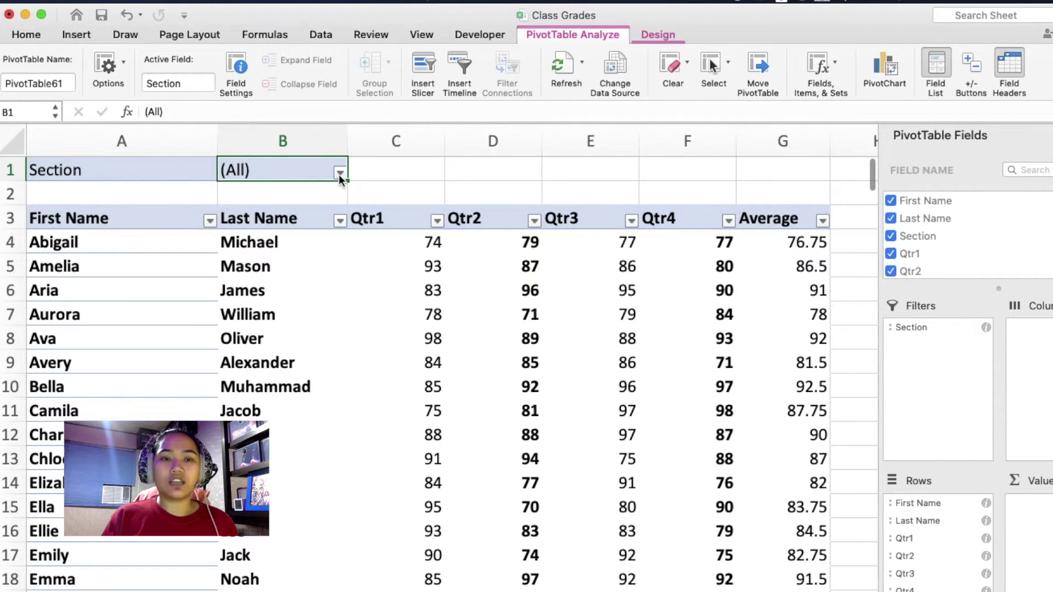
pyautogui.click(178, 171)
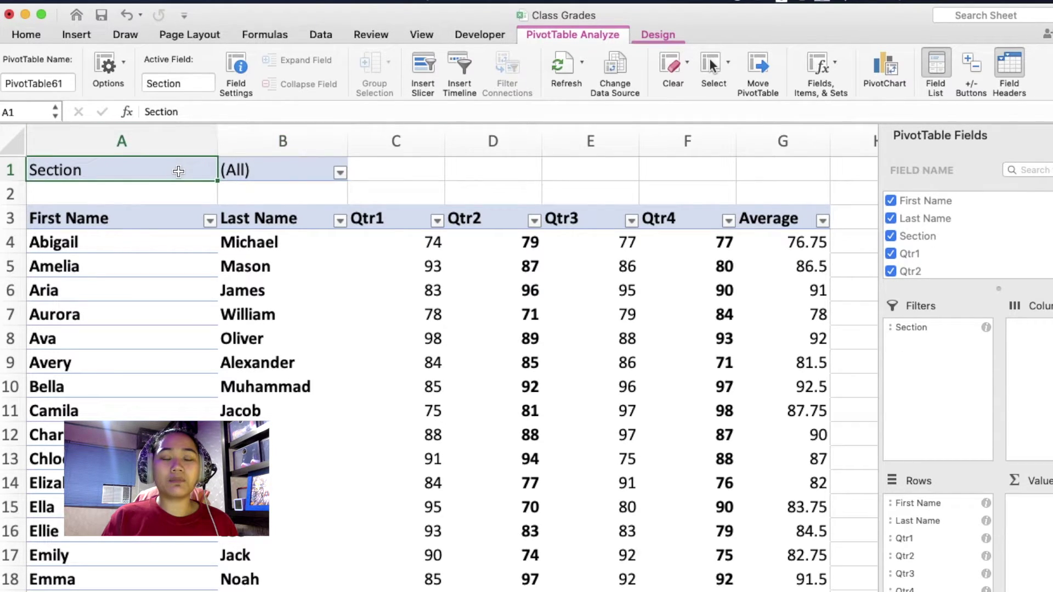
pyautogui.click(124, 66)
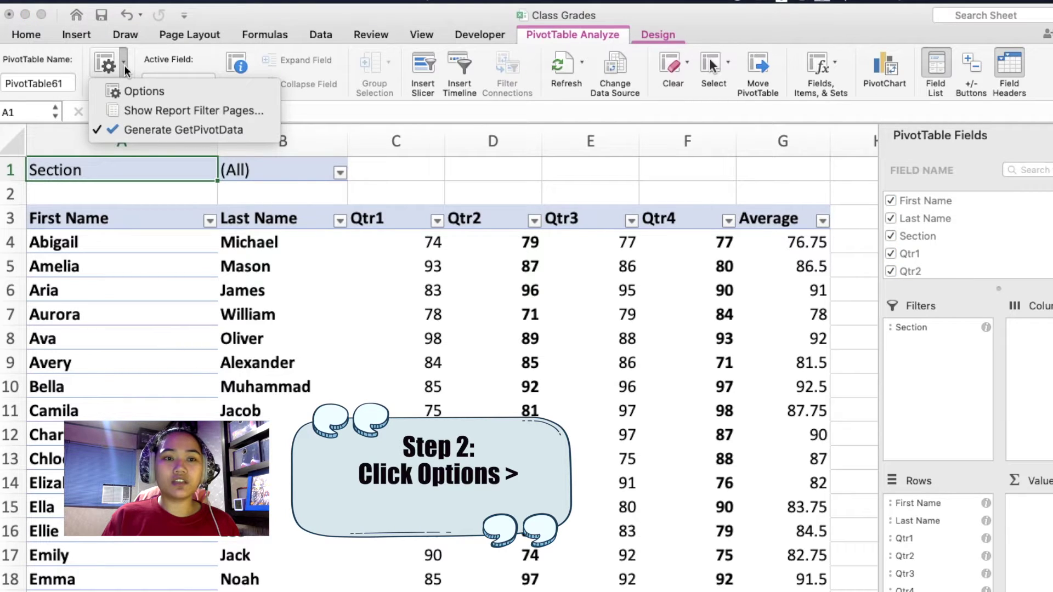
pyautogui.click(149, 112)
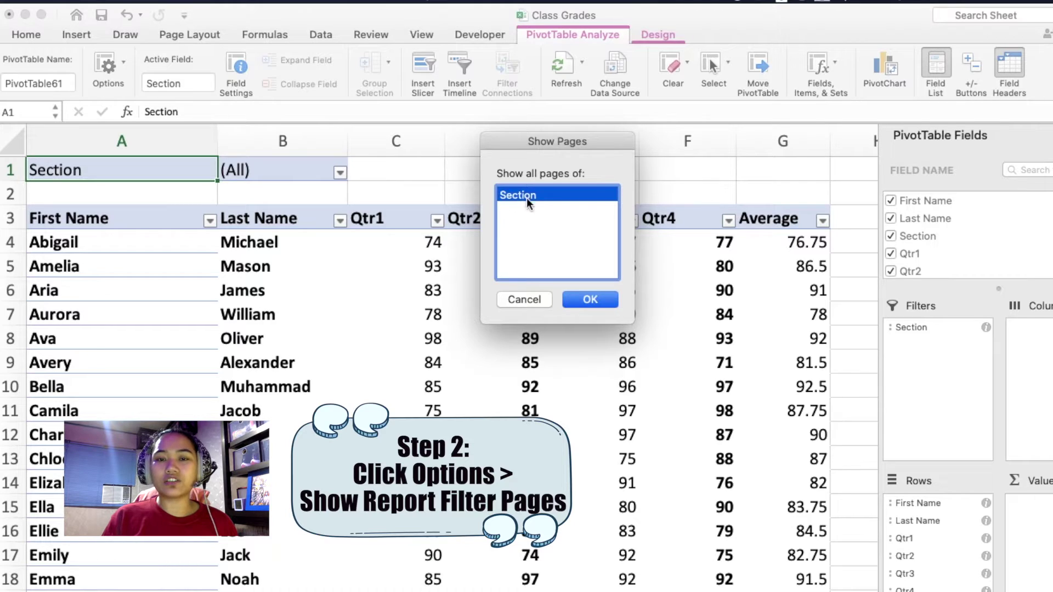
pyautogui.click(576, 300)
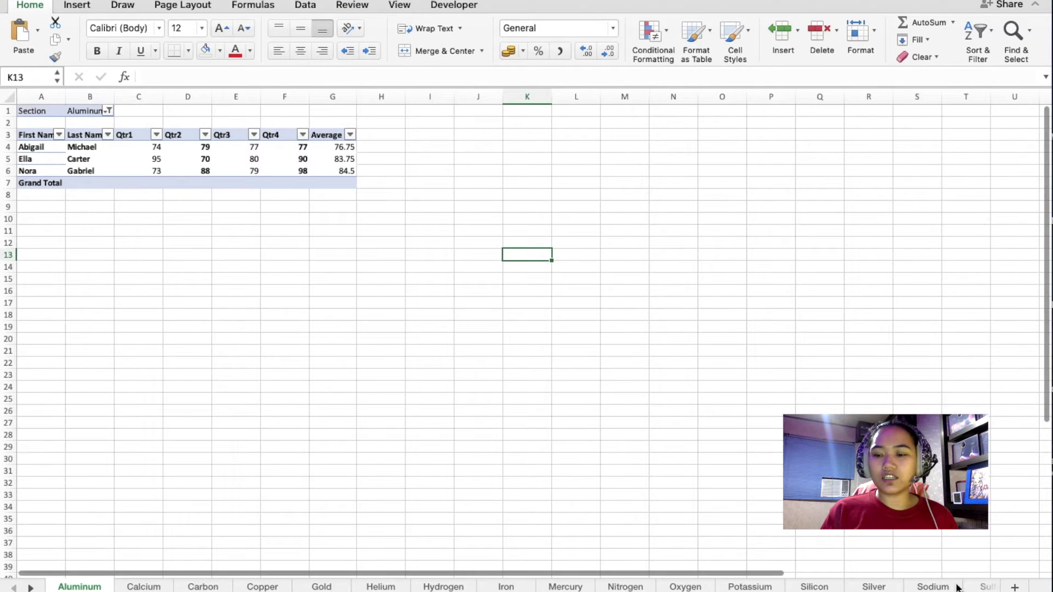
# Examine the filtered student list and grades on the Aluminum sheet, starting from cell A1.
pyautogui.scroll(5, 526, 329)
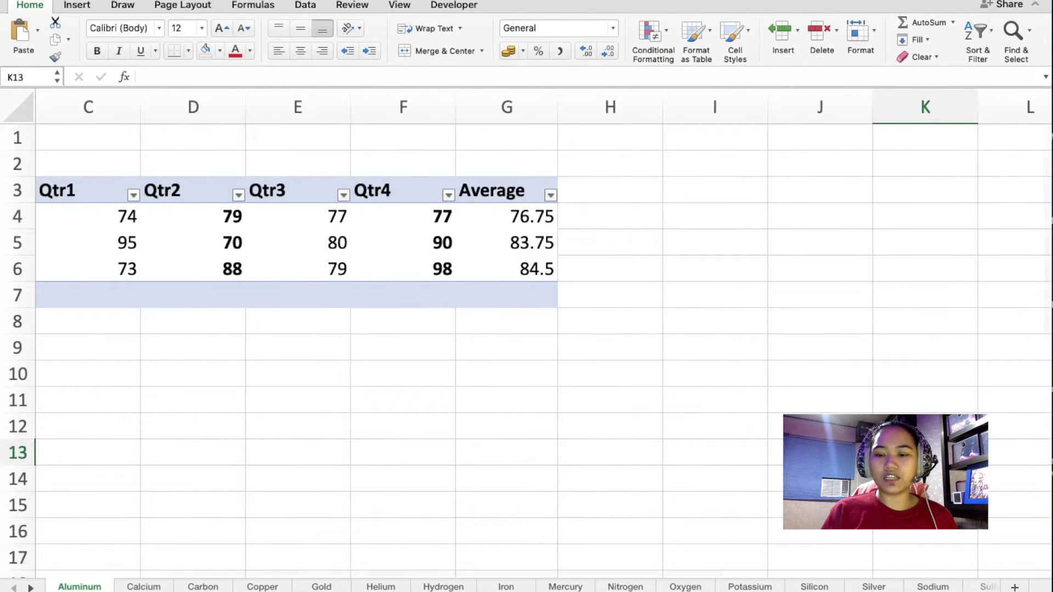
pyautogui.click(463, 426)
pyautogui.press('Home')
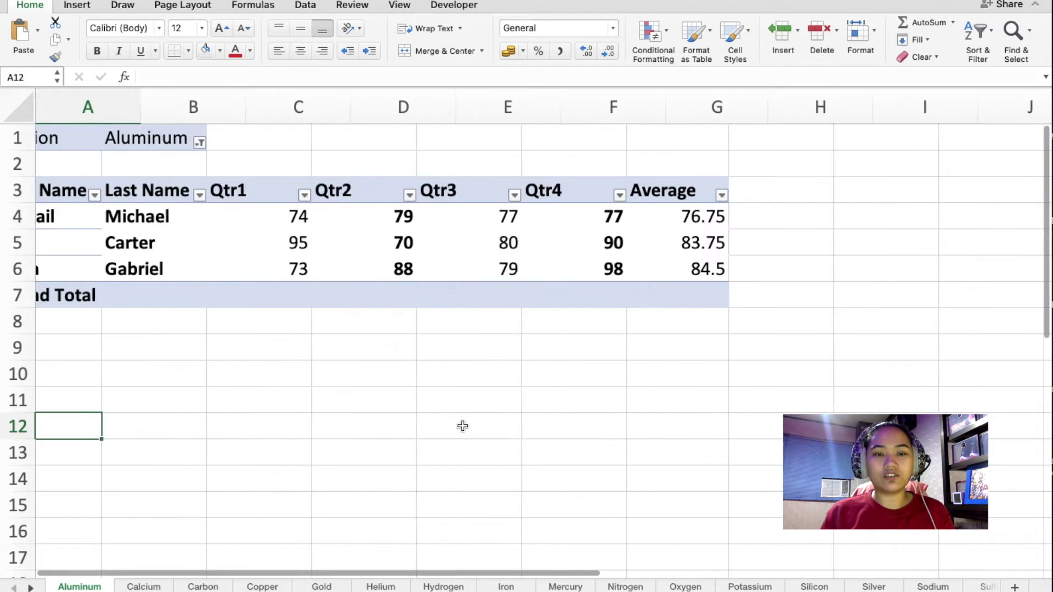
pyautogui.hotkey('ctrl', 'Up')
pyautogui.hotkey('ctrl', 'Up')
pyautogui.hotkey('ctrl', 'Up')
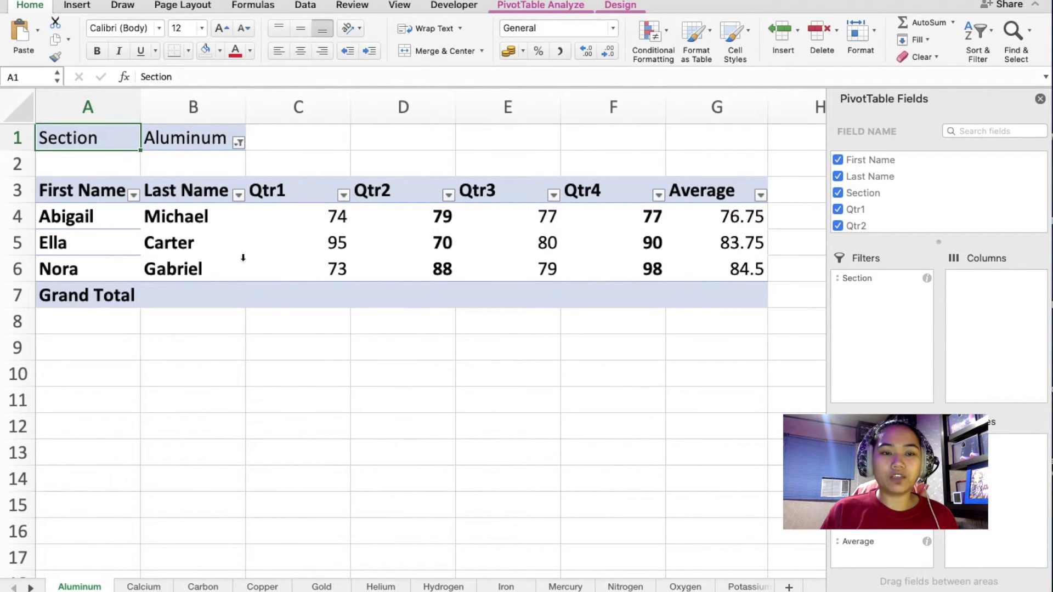
# Review the generated section sheets one after another, from Calcium through Potassium.
pyautogui.click(165, 586)
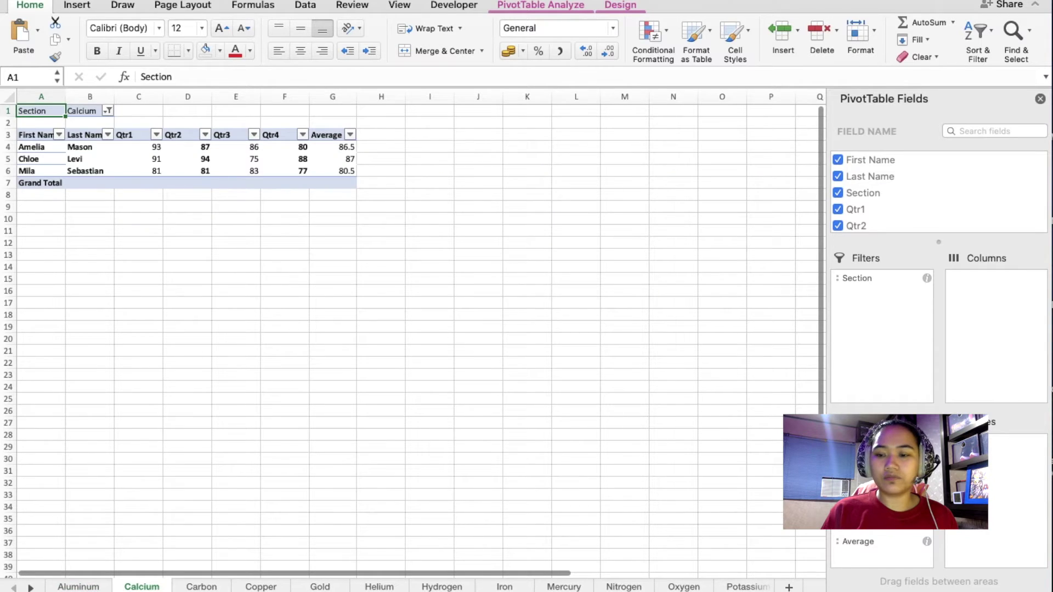
pyautogui.scroll(5, 411, 329)
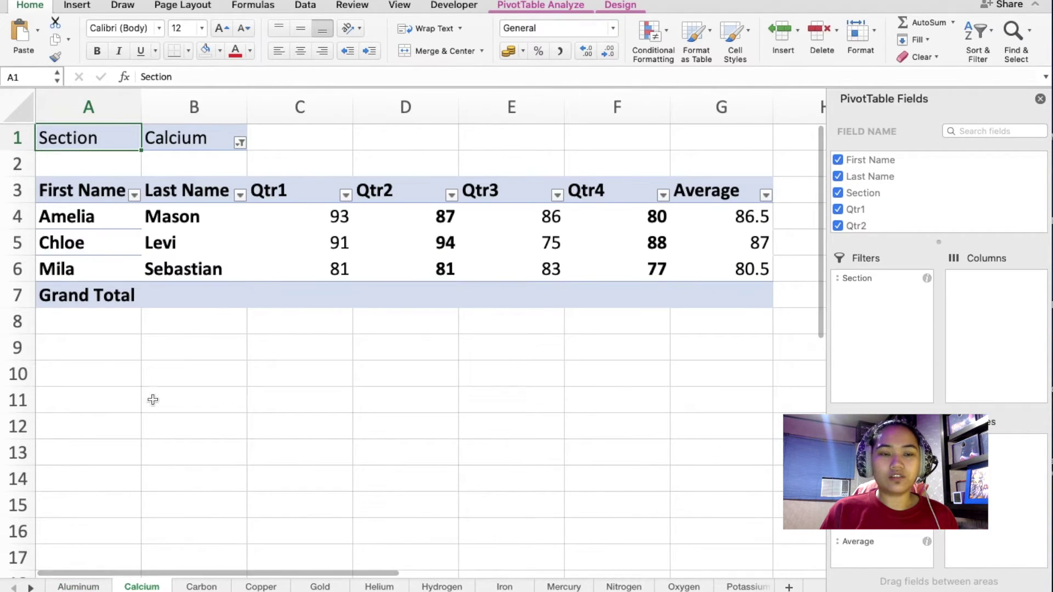
pyautogui.click(201, 587)
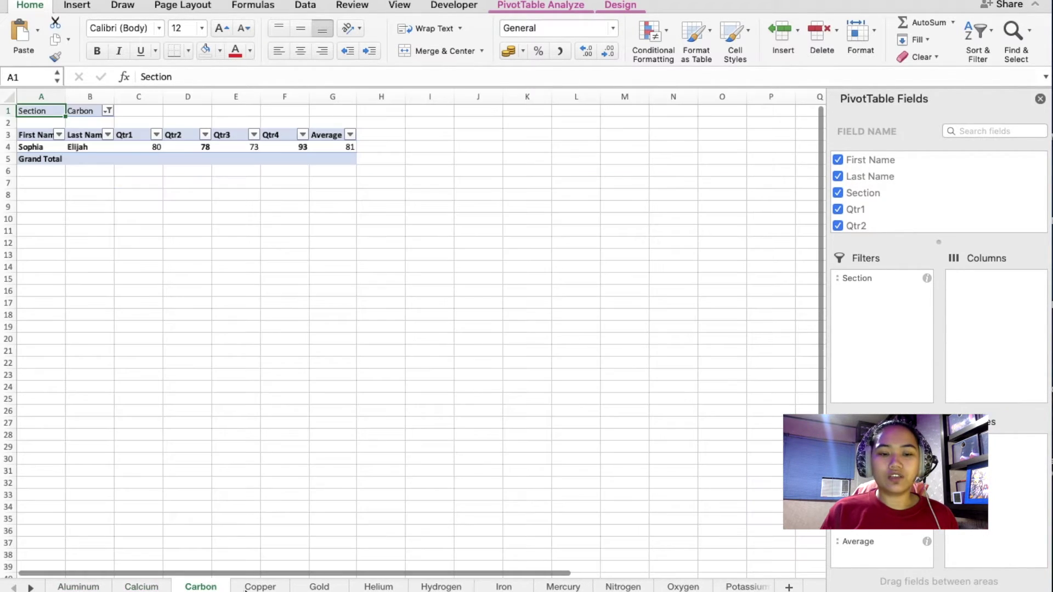
pyautogui.click(260, 587)
pyautogui.click(320, 586)
pyautogui.click(379, 587)
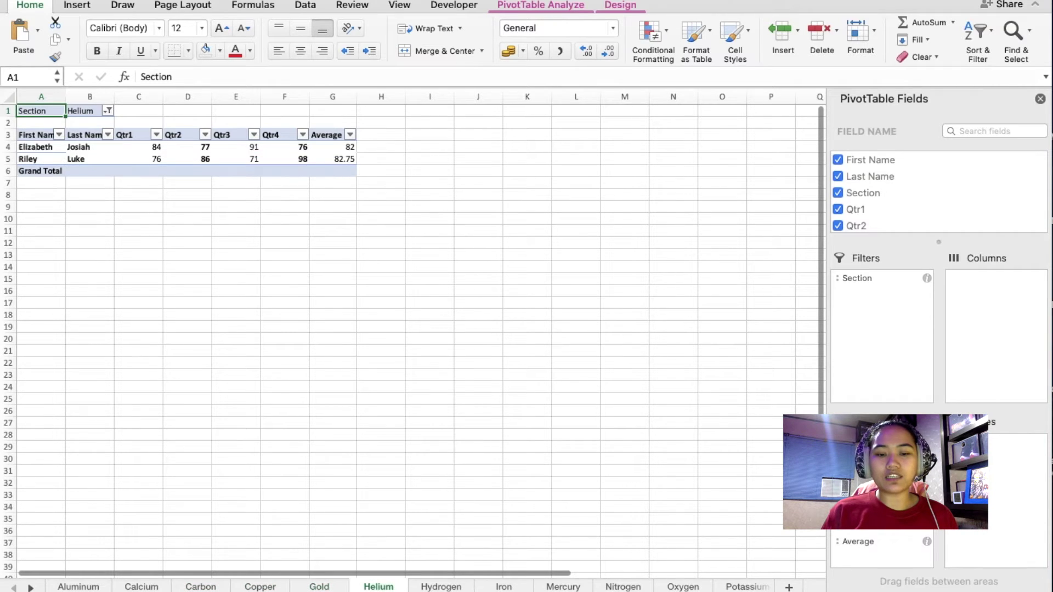
pyautogui.click(441, 586)
pyautogui.click(504, 587)
pyautogui.click(563, 587)
pyautogui.click(625, 586)
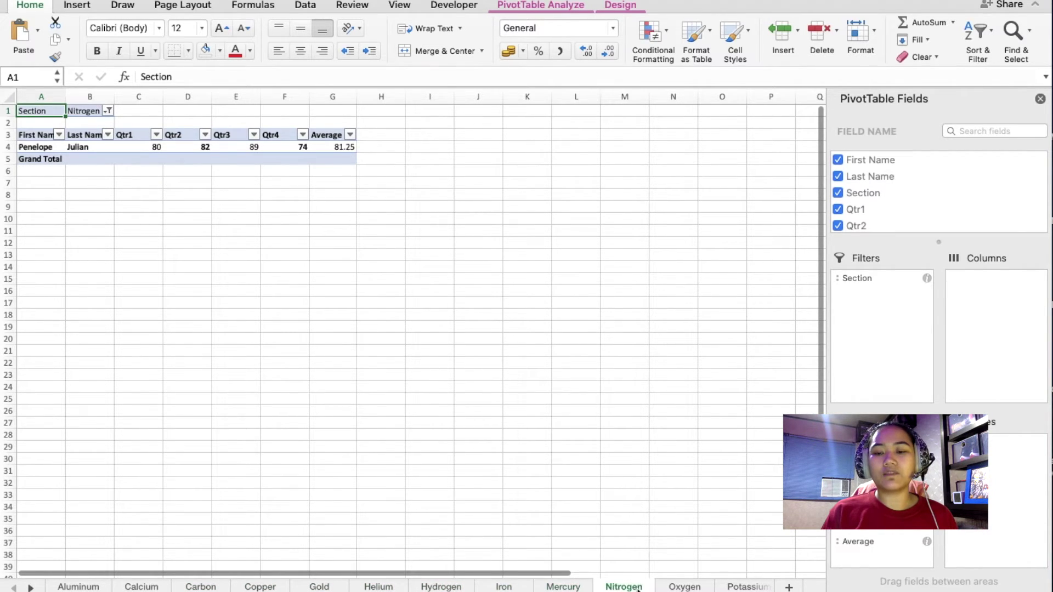
pyautogui.click(684, 586)
pyautogui.click(749, 586)
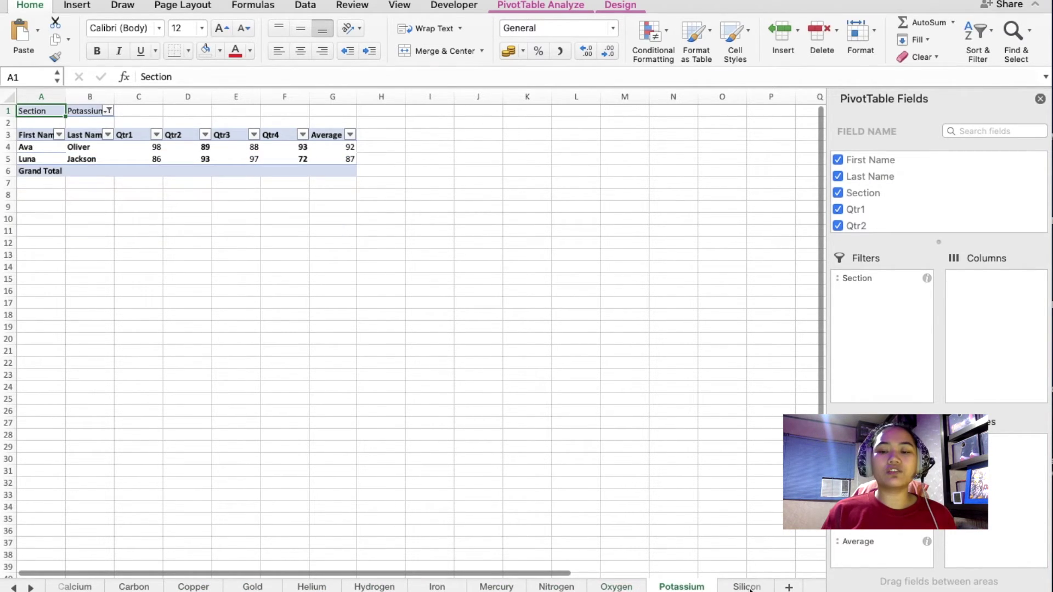
# Look through the remaining sheets at the end of the workbook, checking Class List, Sulfur and Tin.
pyautogui.click(29, 588)
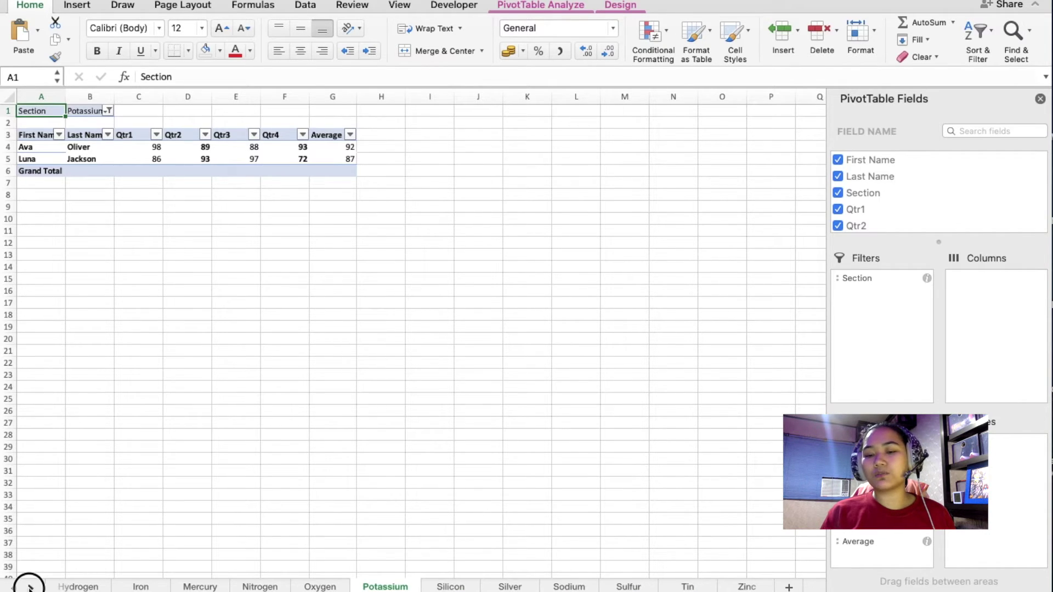
pyautogui.click(30, 588)
pyautogui.click(30, 589)
pyautogui.click(29, 588)
pyautogui.click(30, 588)
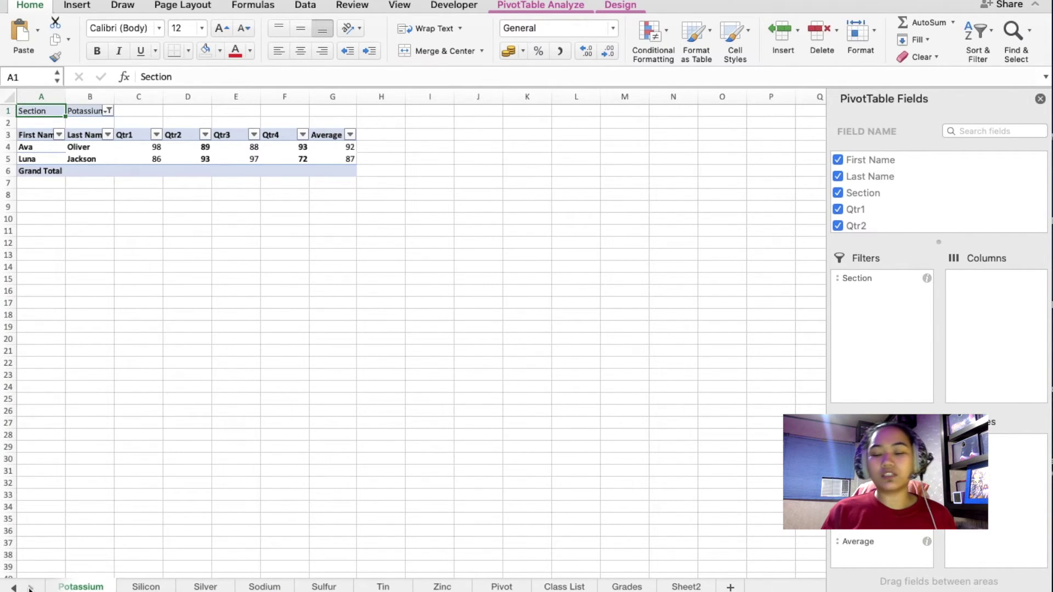
pyautogui.click(564, 587)
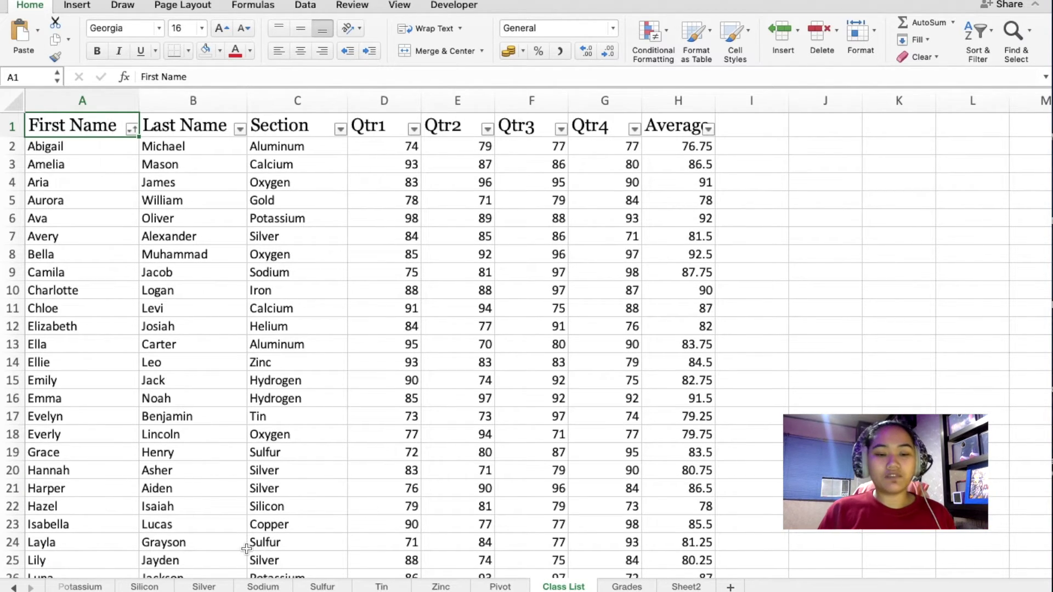
pyautogui.click(327, 587)
pyautogui.click(377, 588)
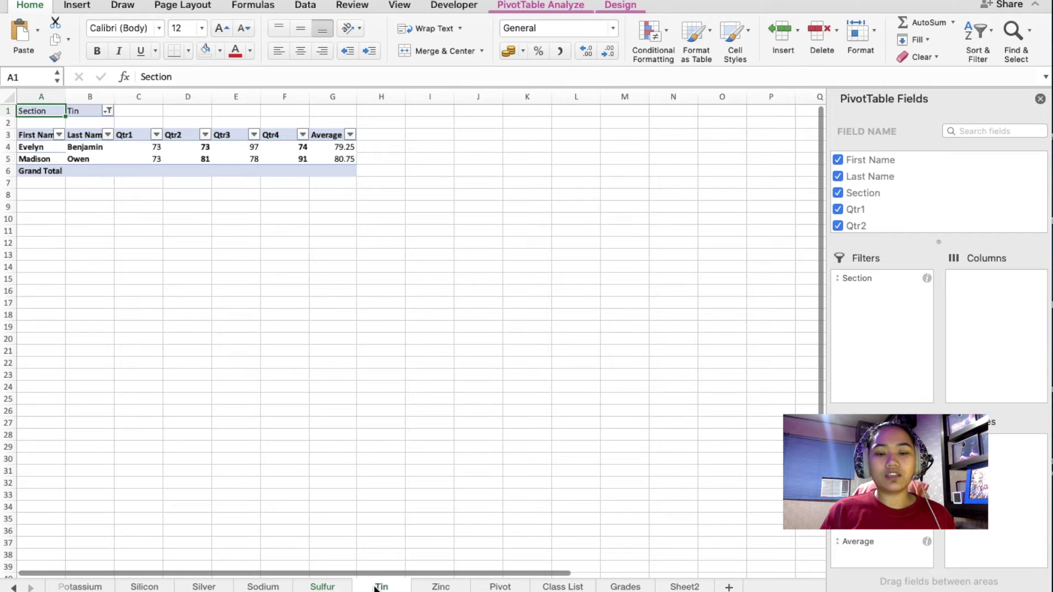